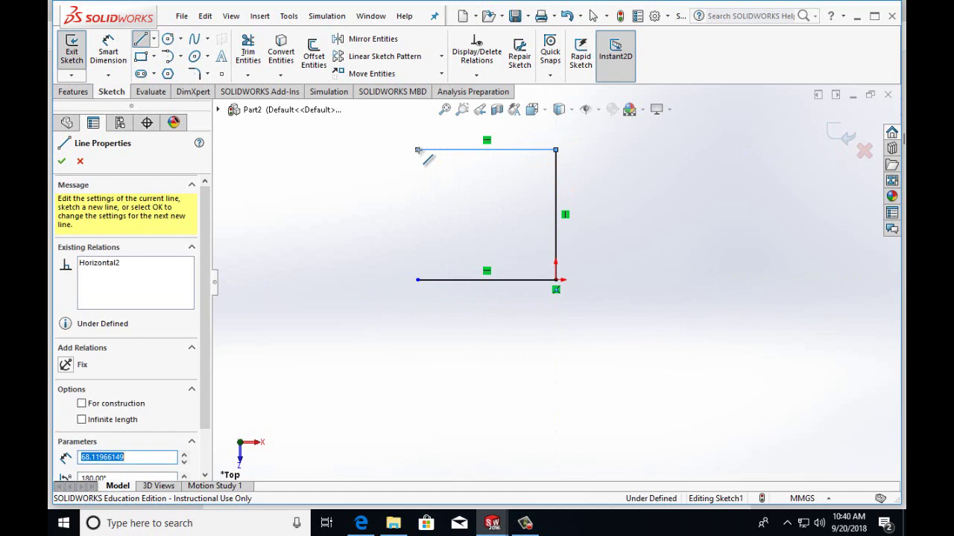
Close the open side of the profile with a tangent arc joining the free ends of the two horizontal lines.
left_click(167, 56)
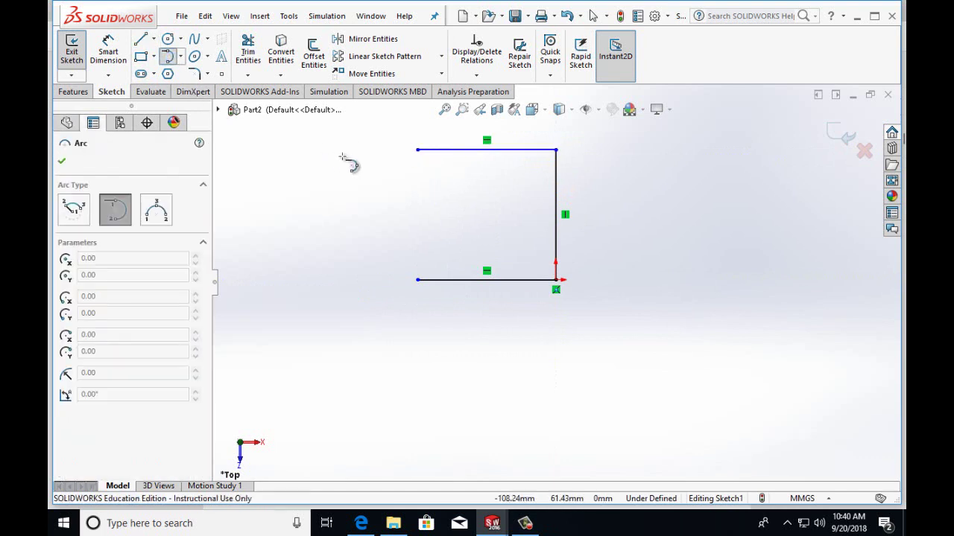
left_click(418, 150)
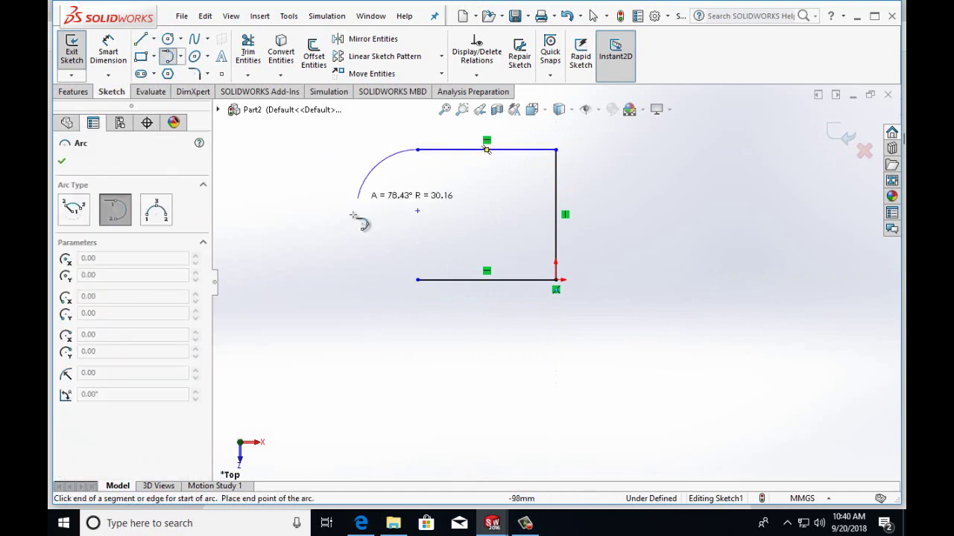
left_click(417, 281)
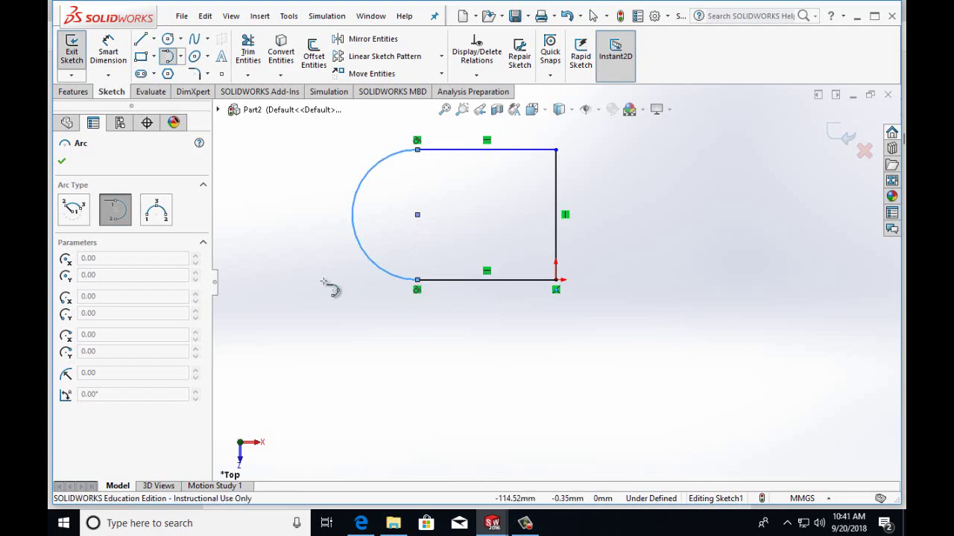
Dimension the profile's vertical line at the straight end to 65 mm.
left_click(108, 52)
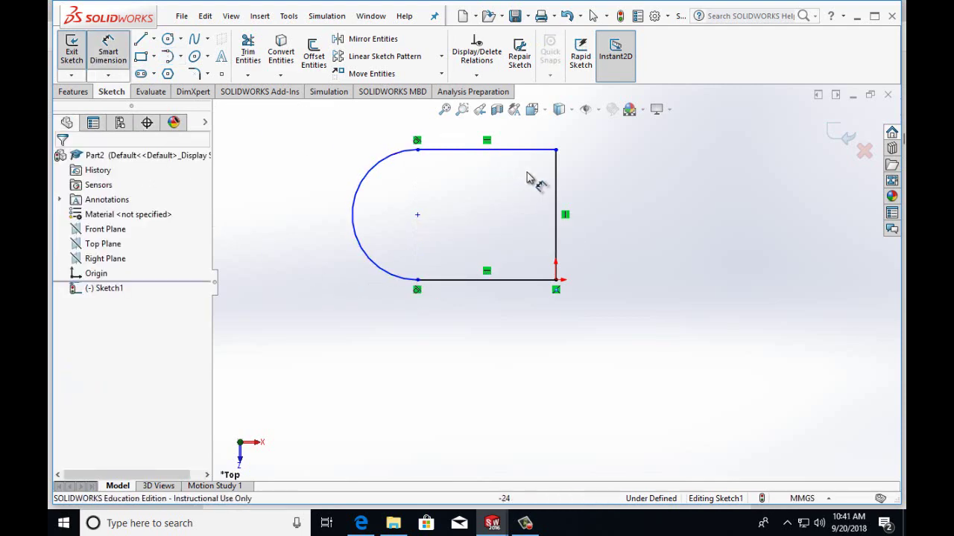
left_click(557, 189)
left_click(626, 202)
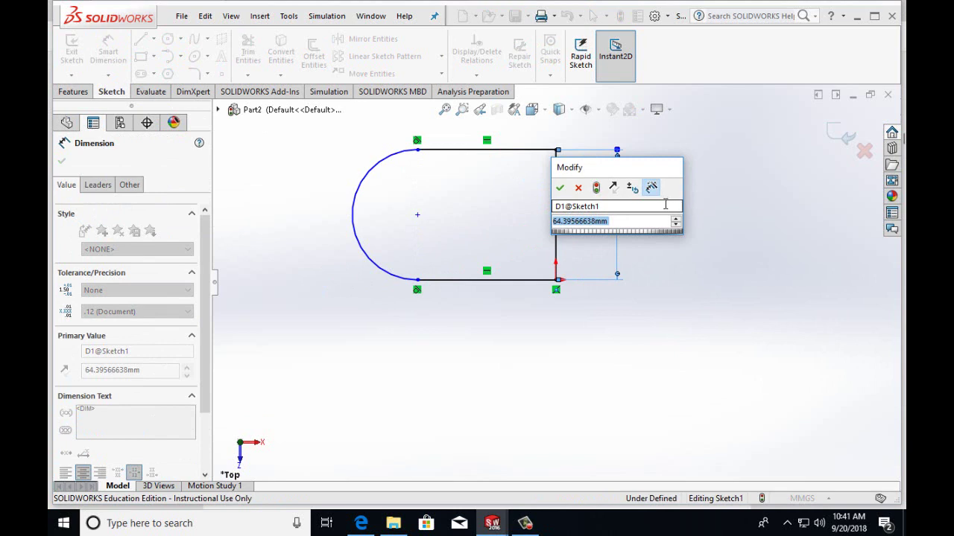
type("65")
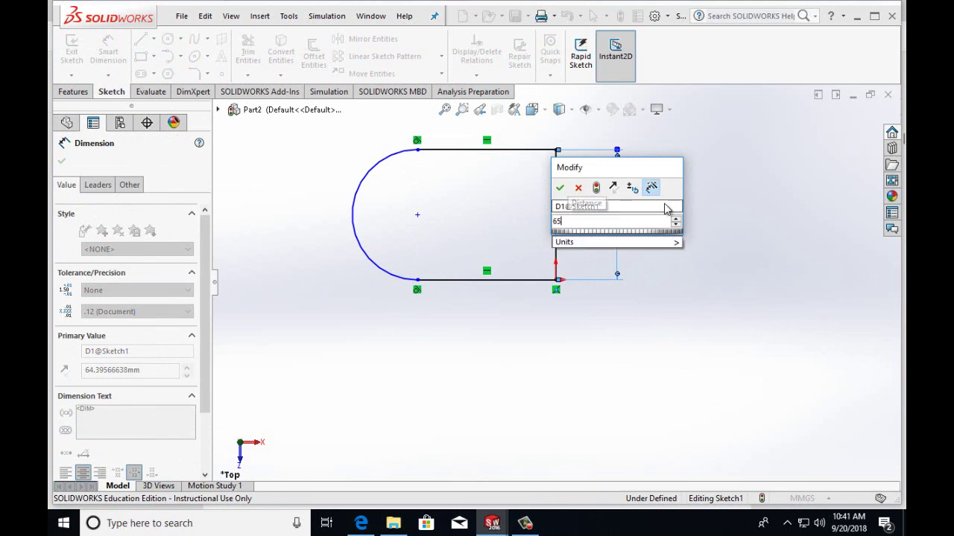
left_click(564, 193)
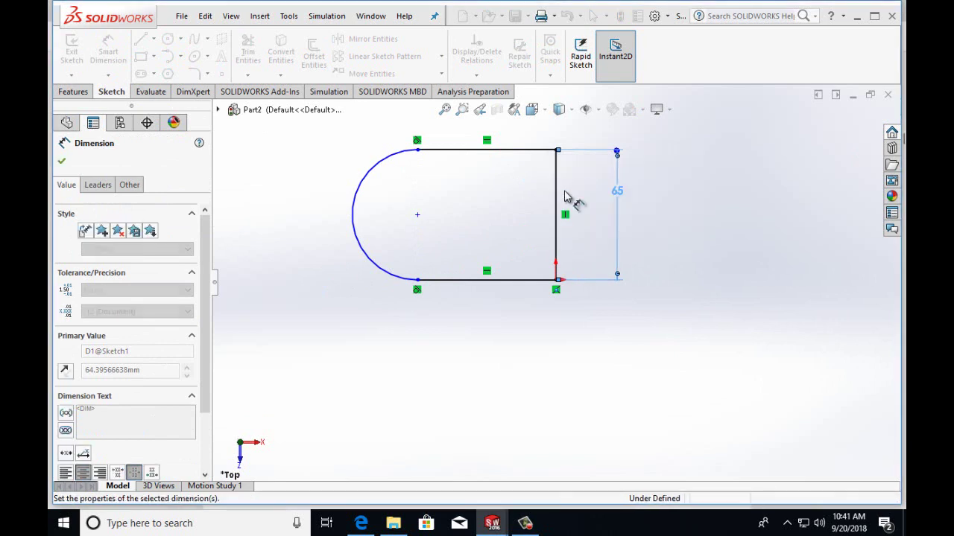
Dimension the lower horizontal line of the profile to 68 mm.
left_click(521, 281)
left_click(515, 333)
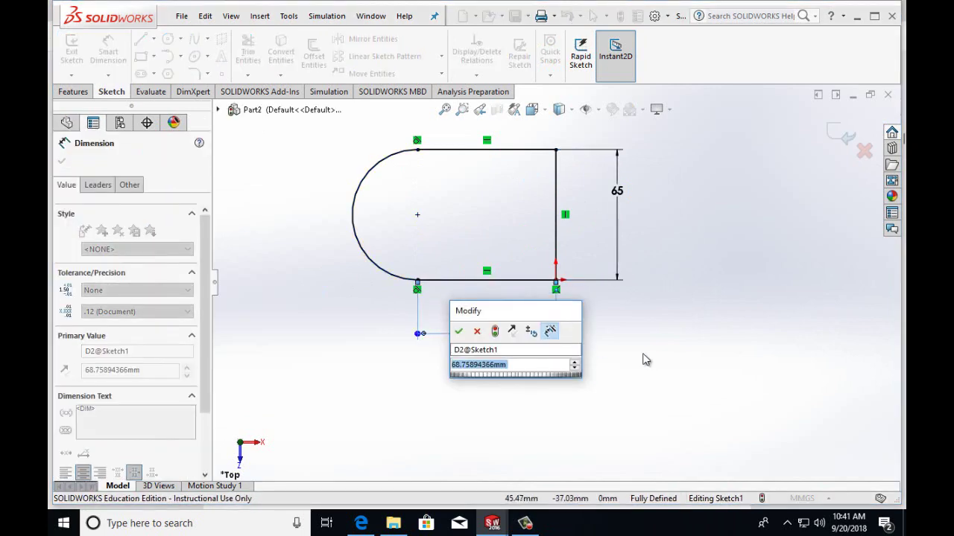
type("68")
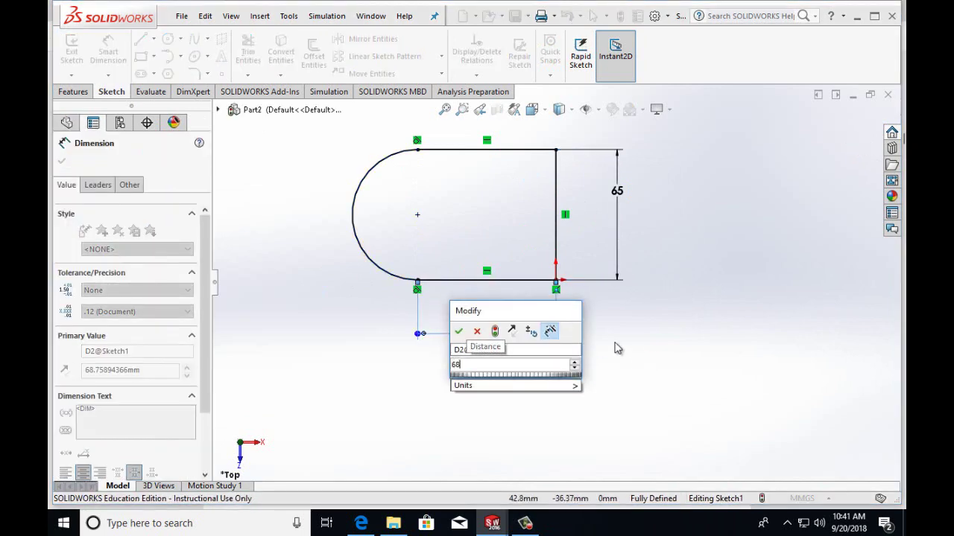
left_click(456, 332)
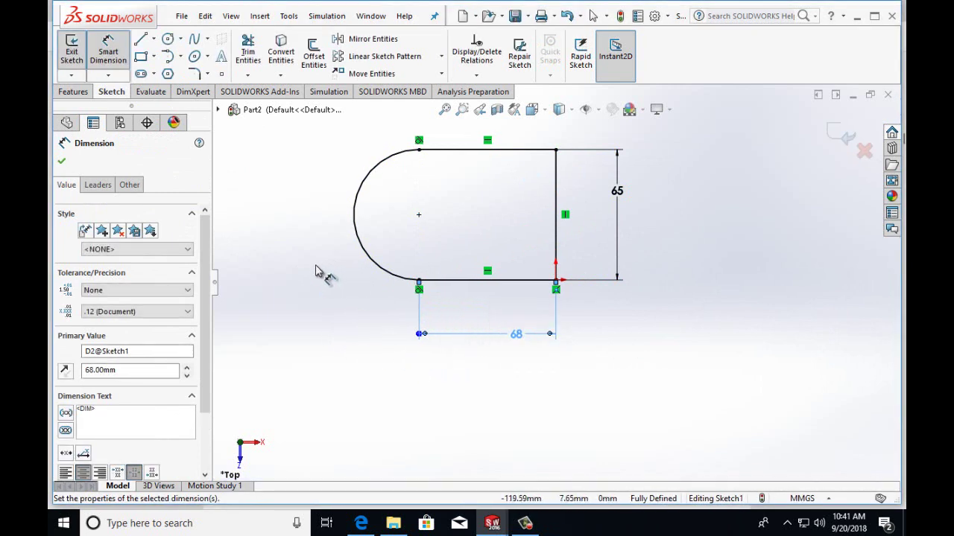
Extrude the rounded profile as a solid base with a blind depth of 15 mm.
left_click(68, 92)
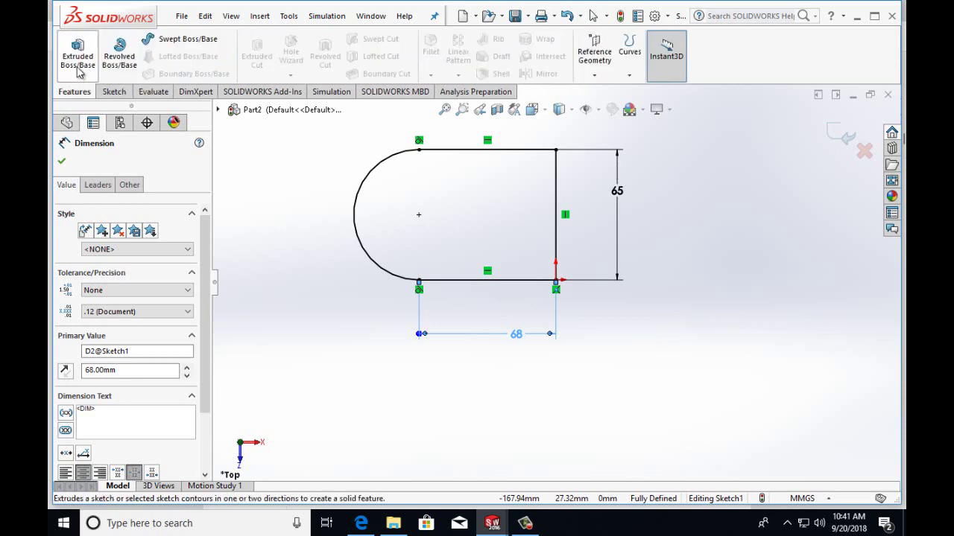
left_click(77, 57)
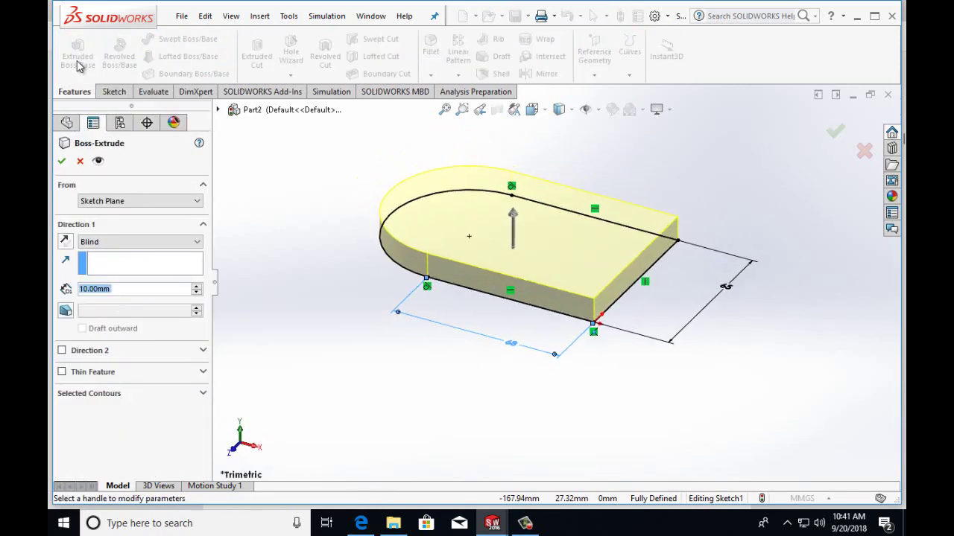
left_click(87, 289)
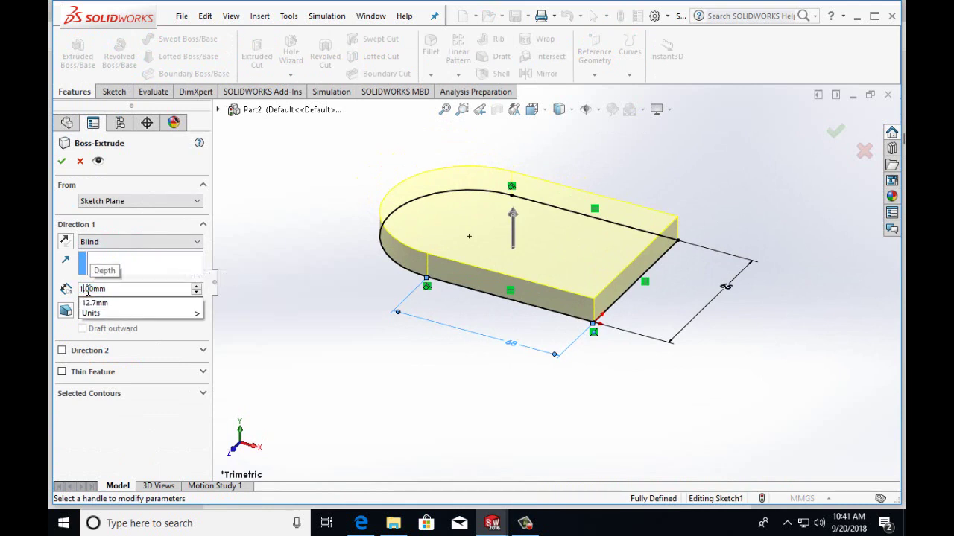
key("BackSpace")
type("5")
key("Return")
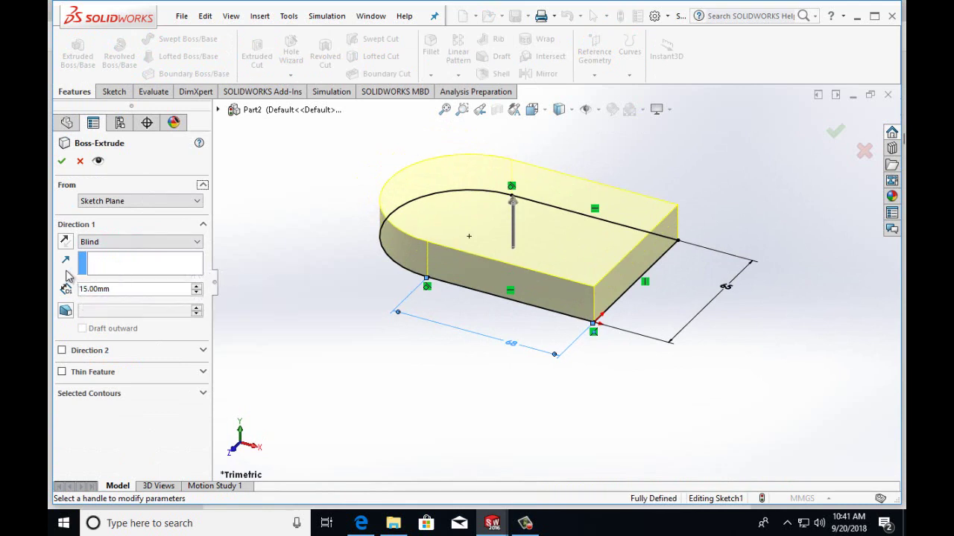
left_click(62, 162)
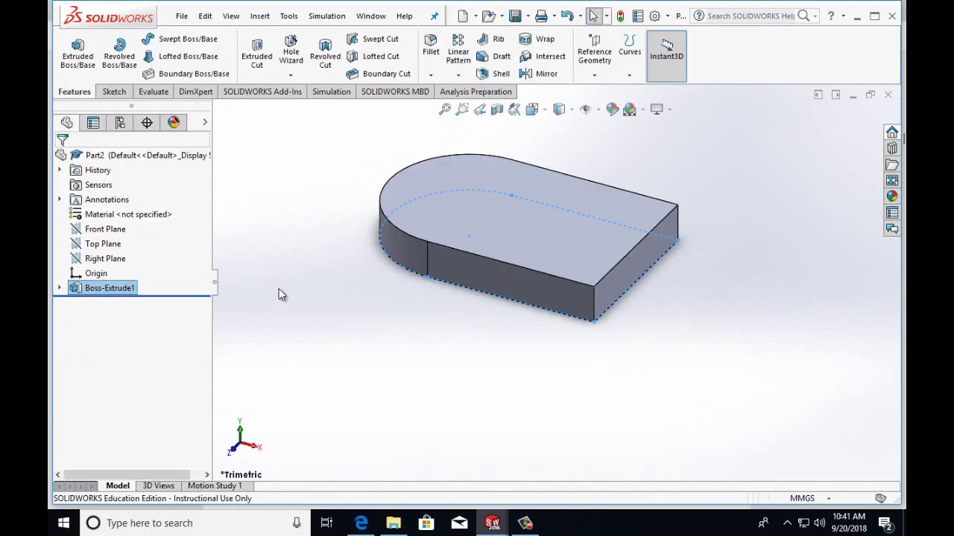
Save the part in the PrincipleEngineeri folder under the file name Bracket.
left_click(182, 21)
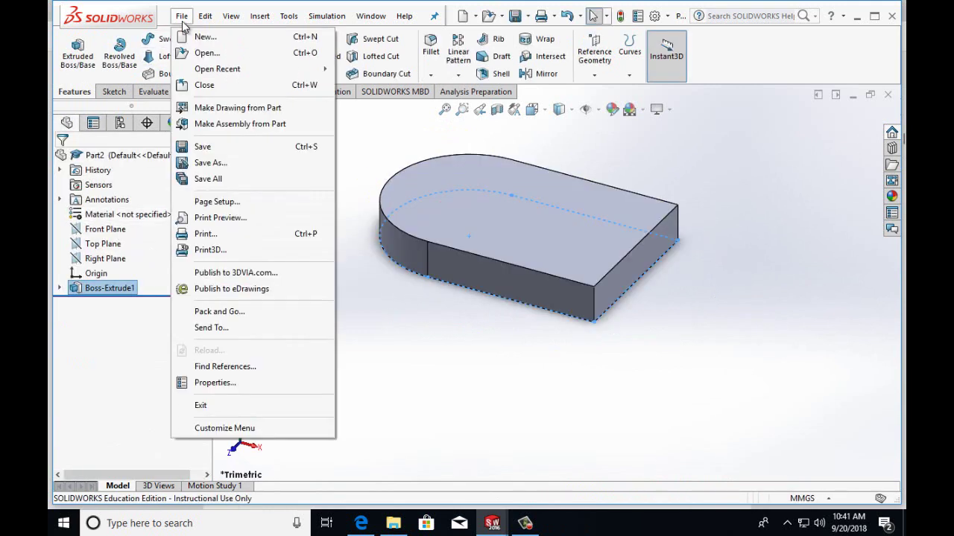
left_click(210, 163)
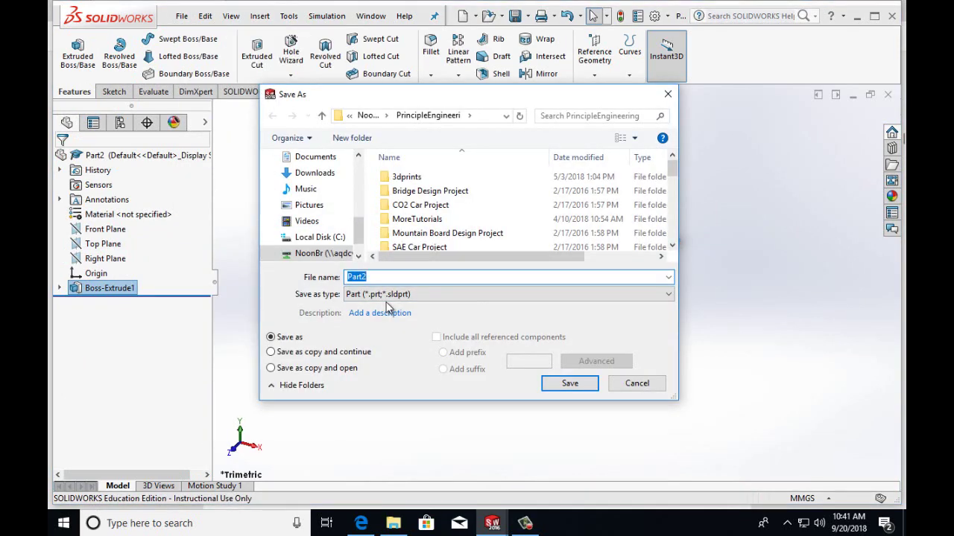
type("Bracket")
left_click(570, 384)
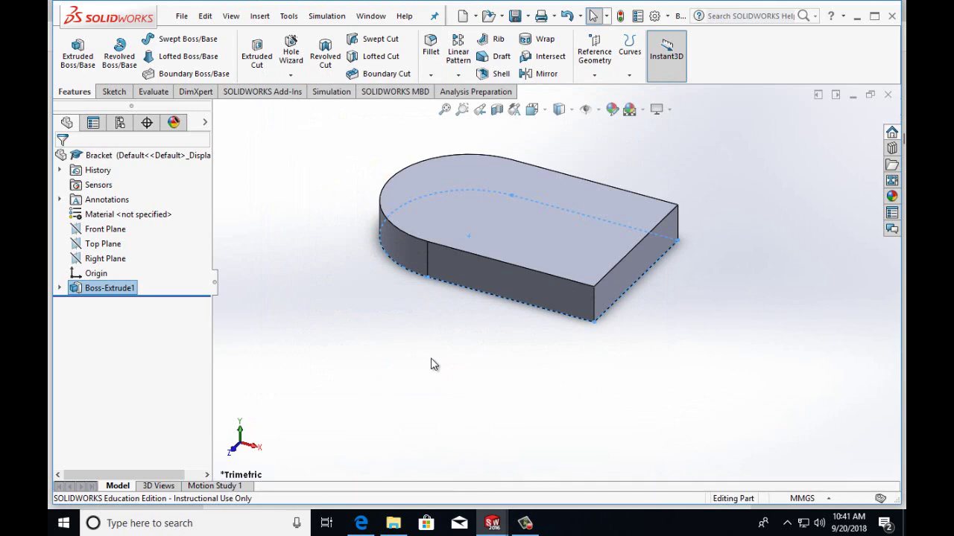
Start a new sketch on the bottom face of the plate, seen from the Bottom view.
left_click(545, 112)
left_click(551, 125)
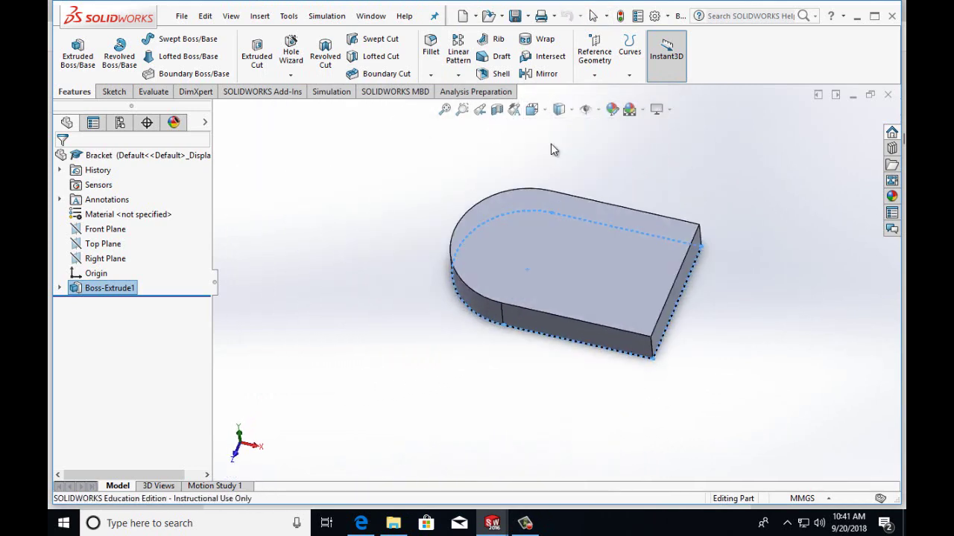
left_click(545, 113)
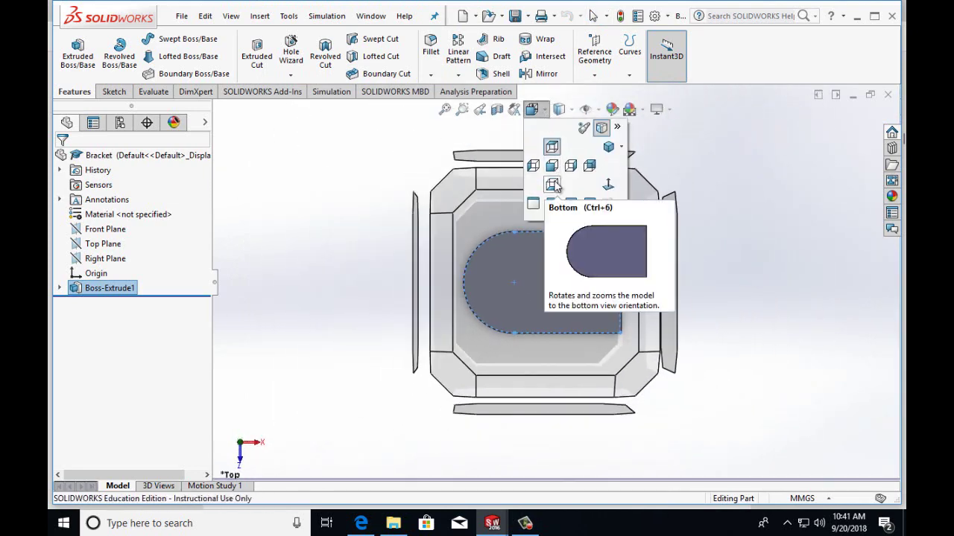
left_click(553, 185)
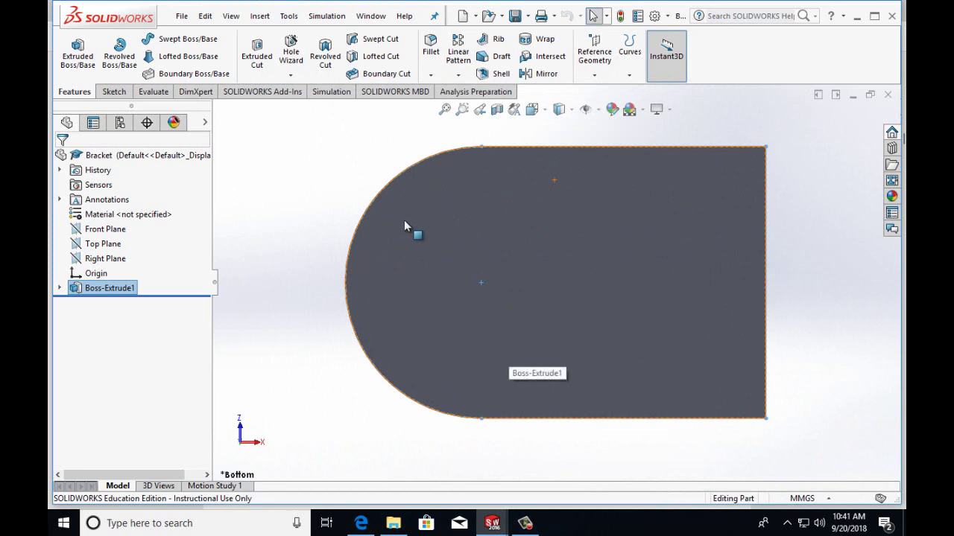
left_click(110, 93)
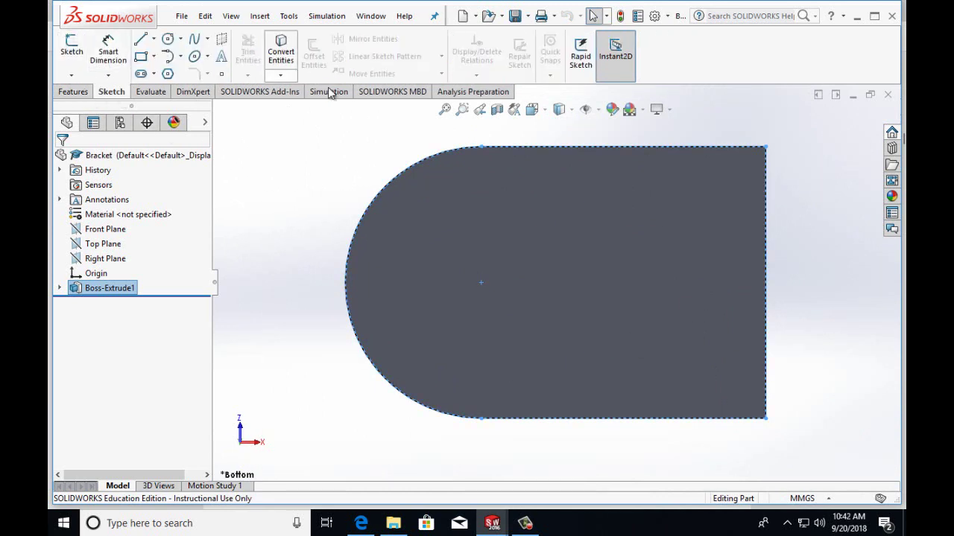
left_click(663, 295)
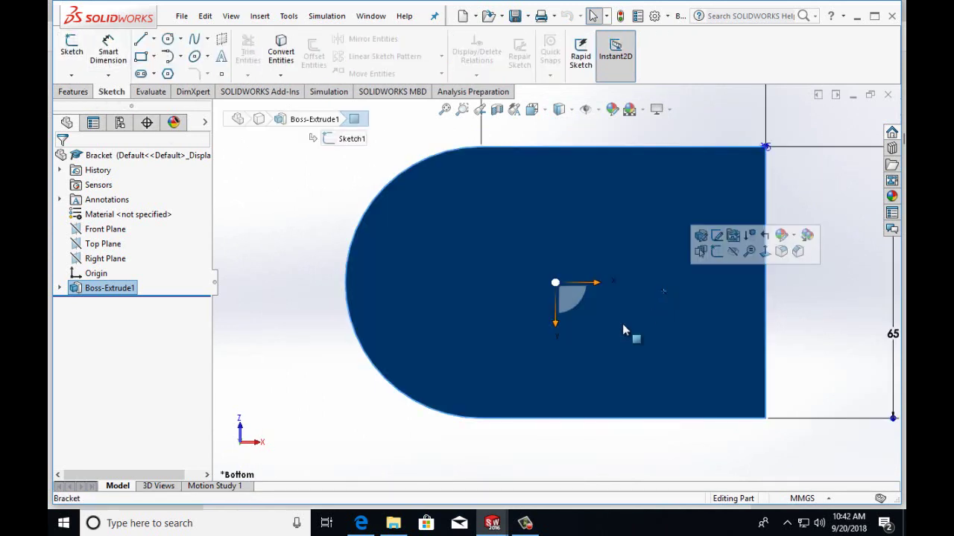
left_click(74, 58)
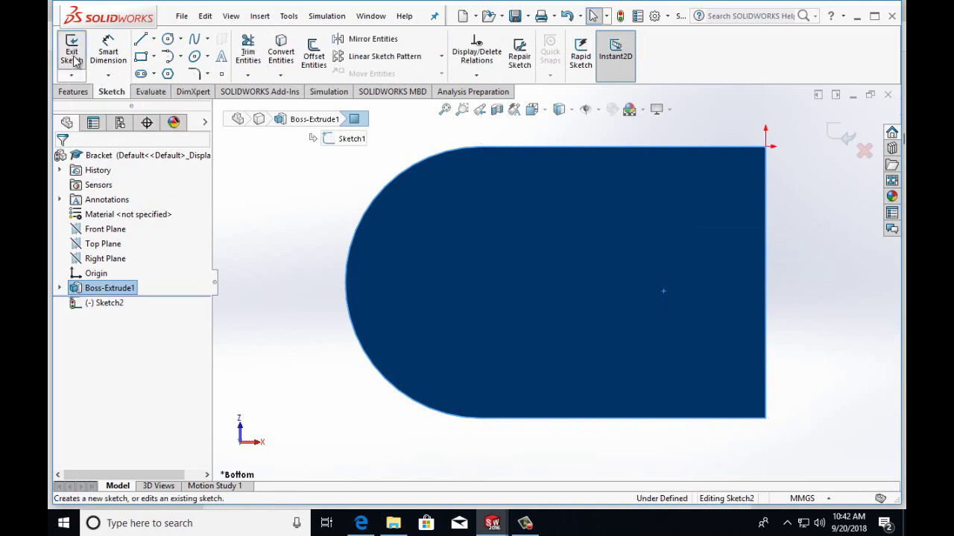
Sketch a corner rectangle about 15.5 mm wide from the origin to the opposite long edge, along the plate's straight end.
left_click(141, 57)
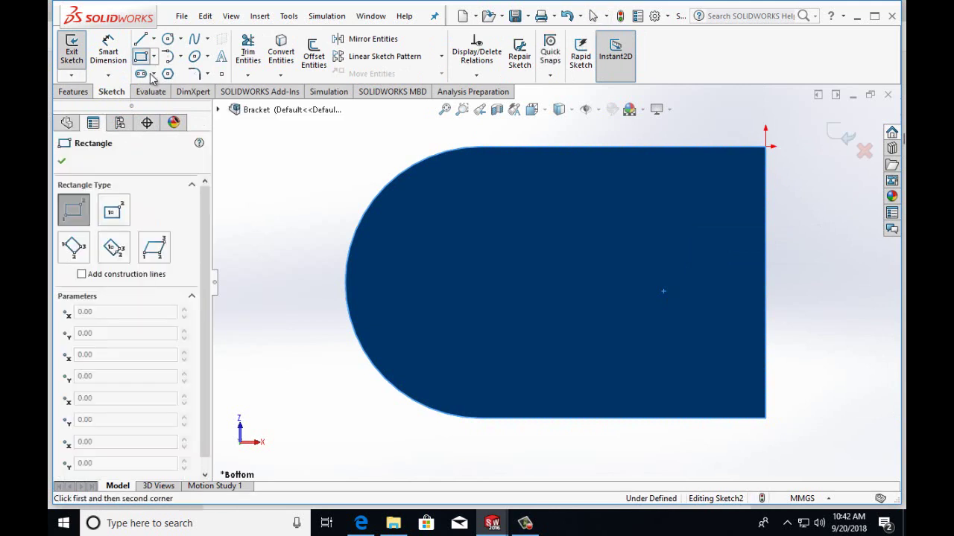
left_click(766, 148)
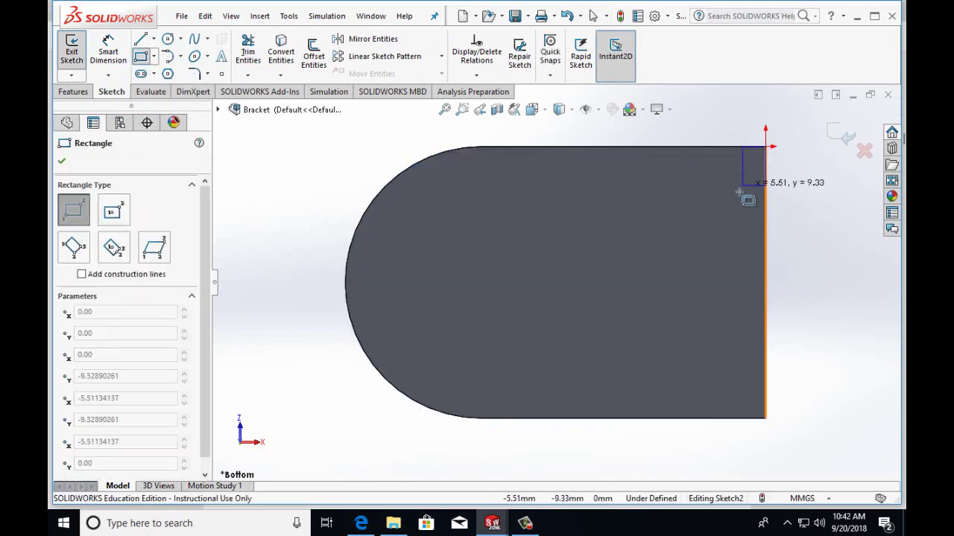
left_click(701, 418)
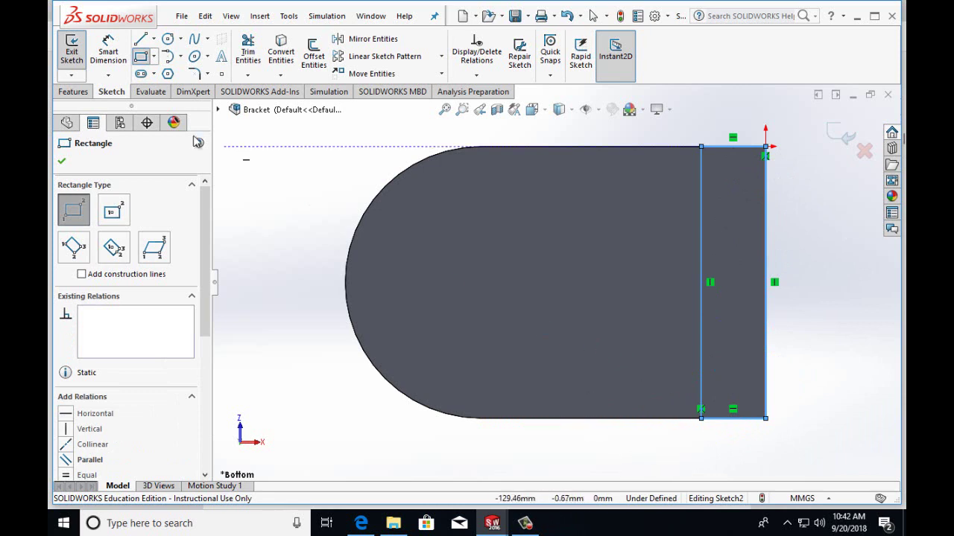
Dimension the rectangle's width between its two long vertical sides to 15 mm.
left_click(112, 53)
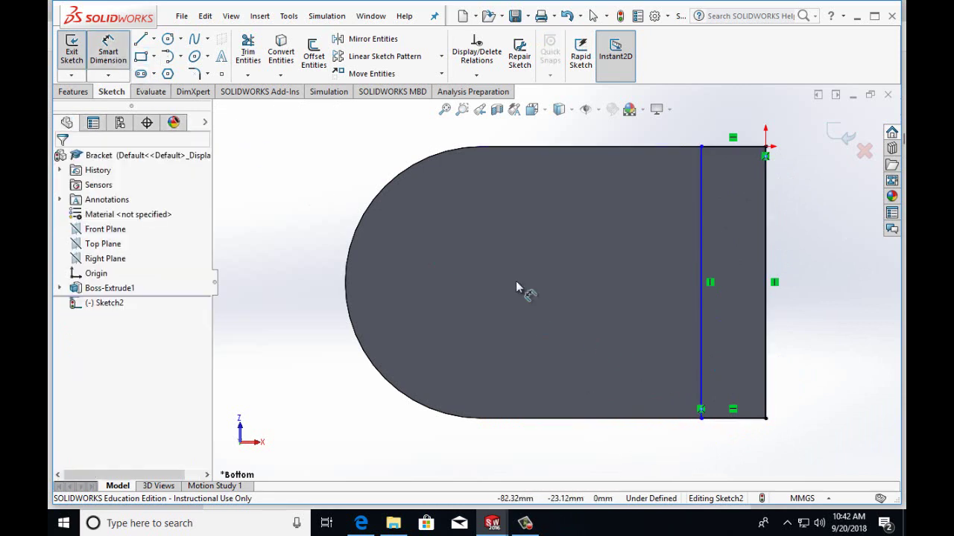
left_click(703, 365)
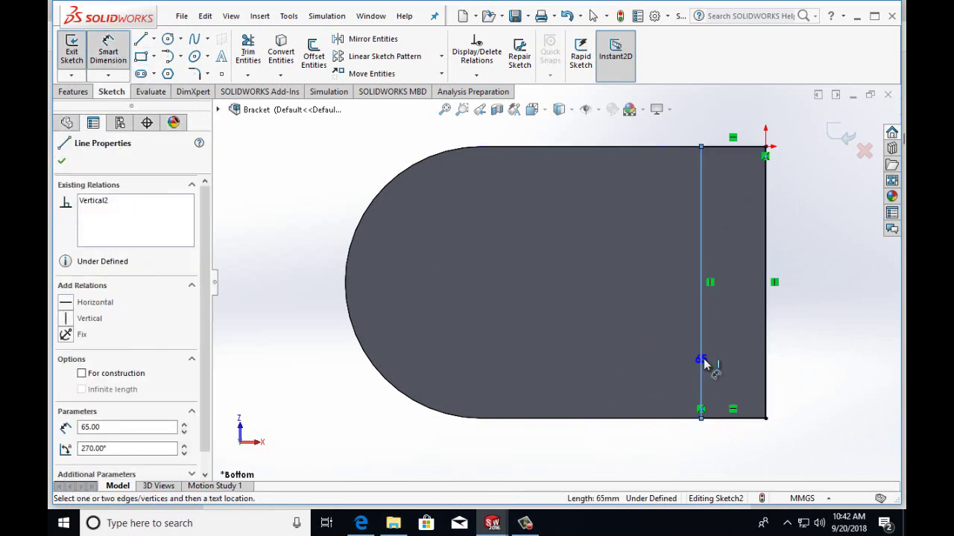
left_click(767, 365)
left_click(768, 448)
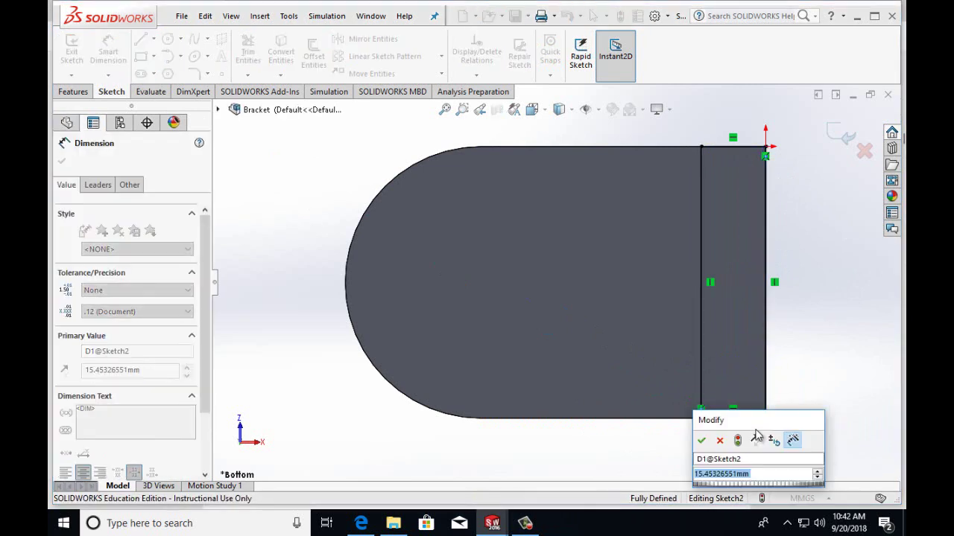
type("15mm")
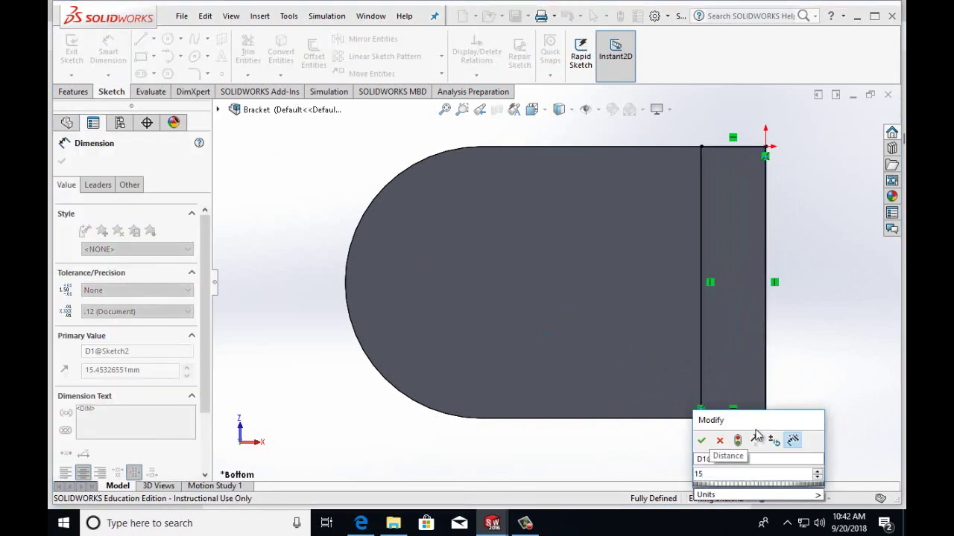
left_click(704, 442)
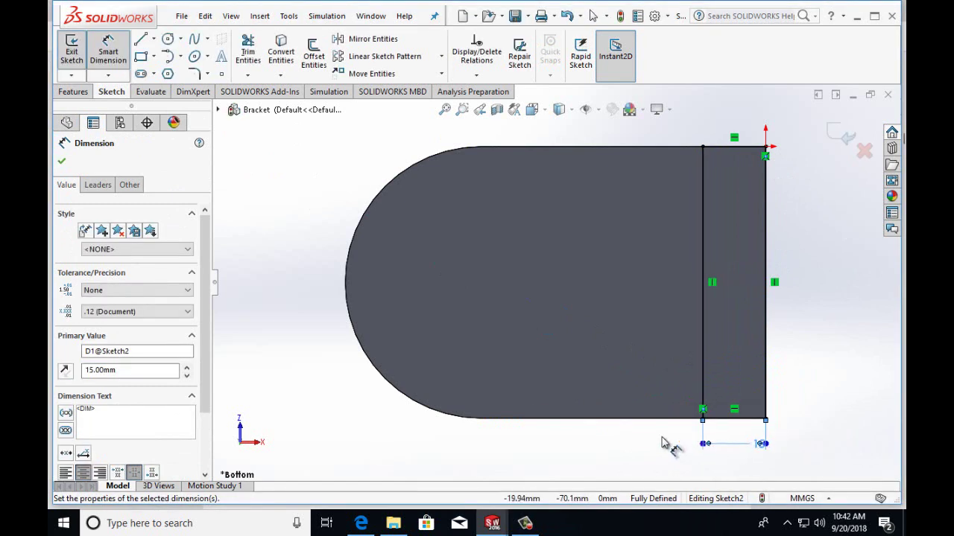
Extrude the rectangle 15 mm blind from the bottom face, merged with the plate, and inspect the resulting leg.
left_click(74, 93)
left_click(77, 53)
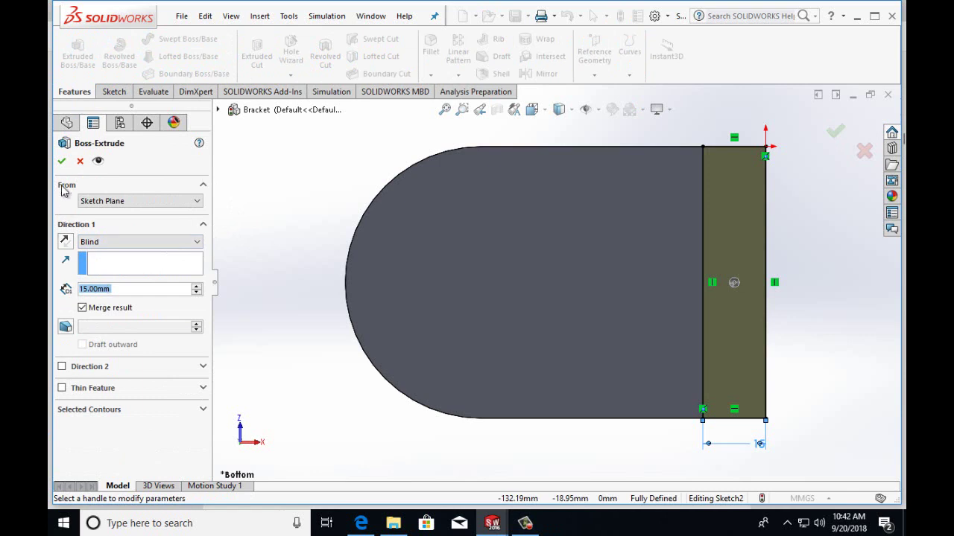
left_click(62, 161)
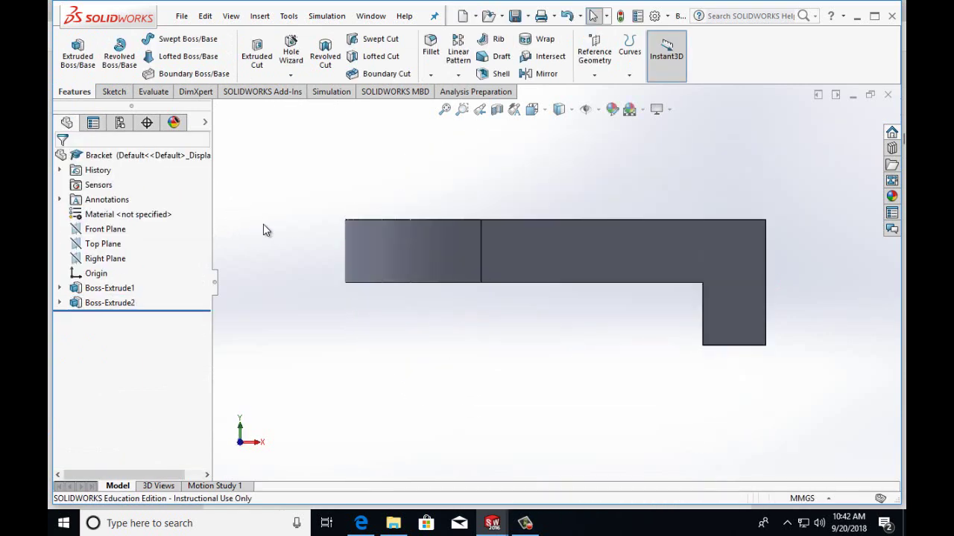
key("Down")
key("Down")
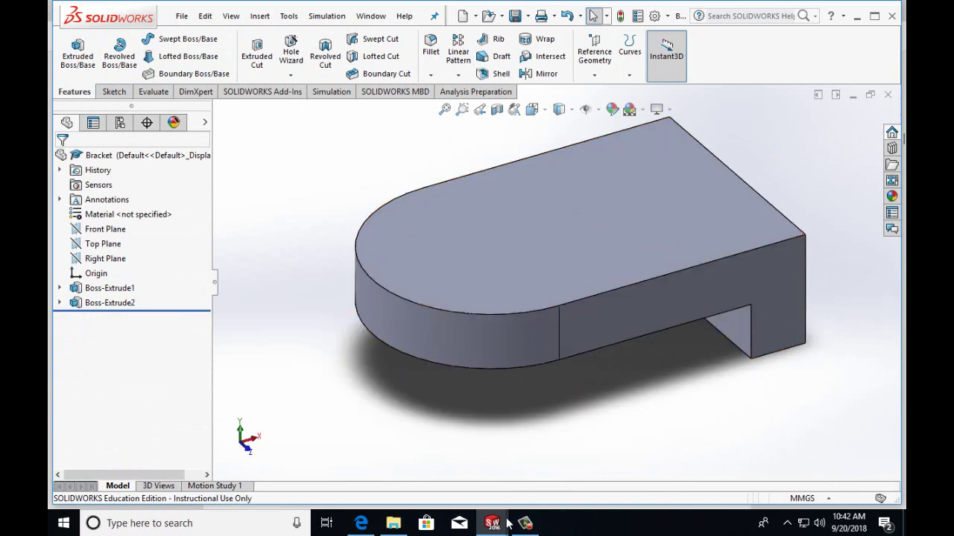
Check the boss and hole dimensions and the feature breakdown in the Edge PDF, and return to the Bracket part in SOLIDWORKS.
left_click(362, 524)
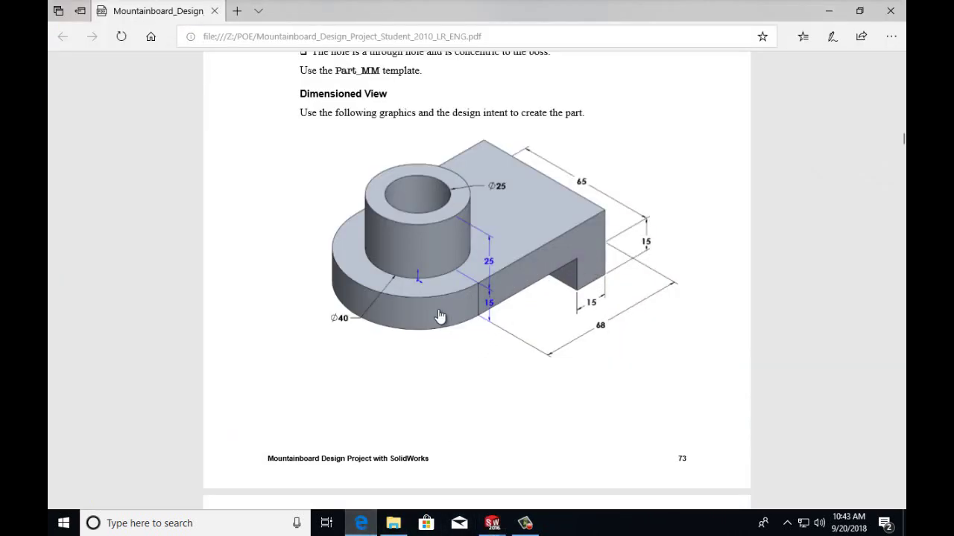
scroll(586, 475, "down", 5)
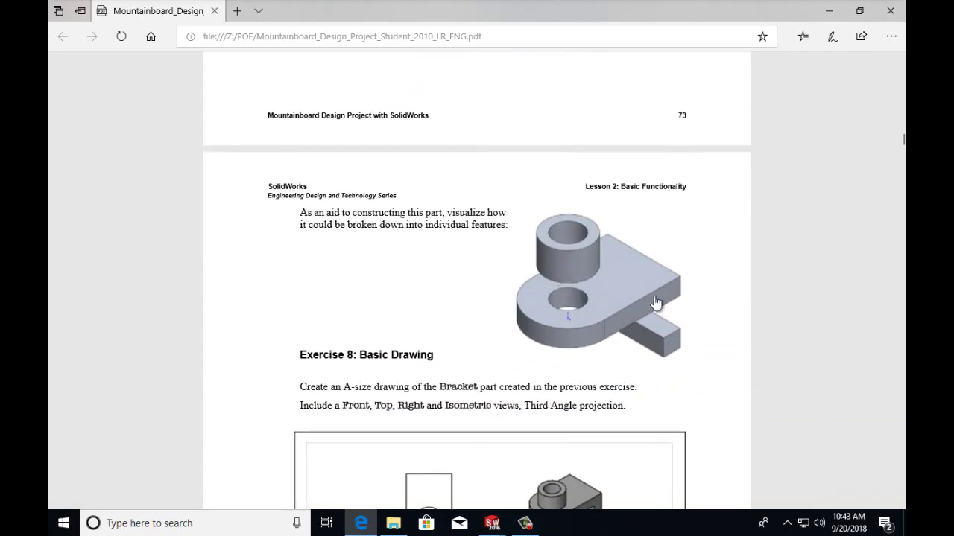
scroll(596, 325, "up", 4)
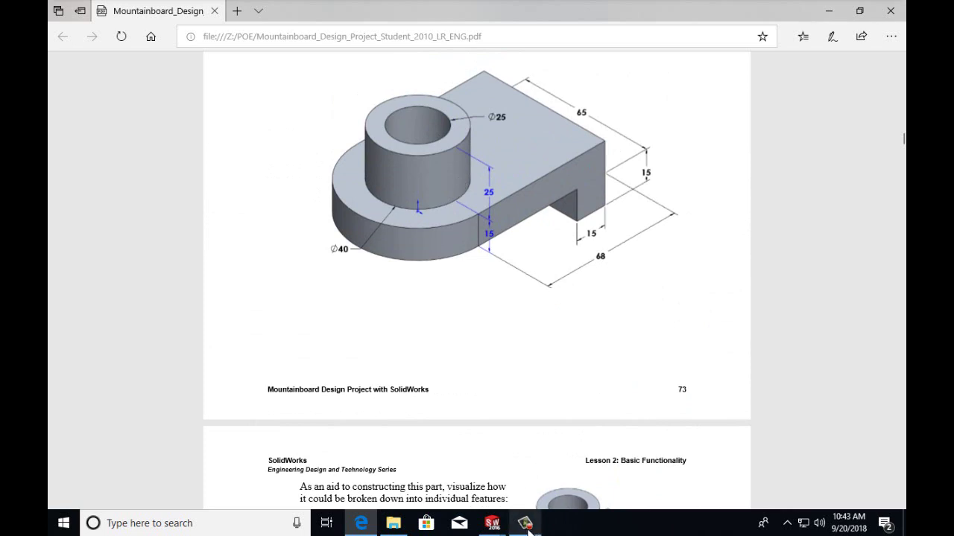
mouse_move(528, 529)
mouse_move(491, 523)
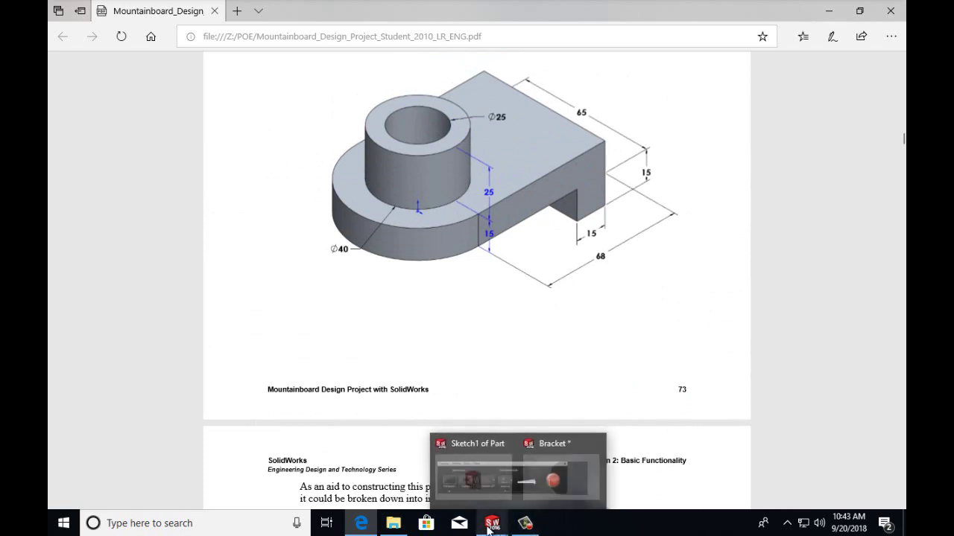
left_click(541, 488)
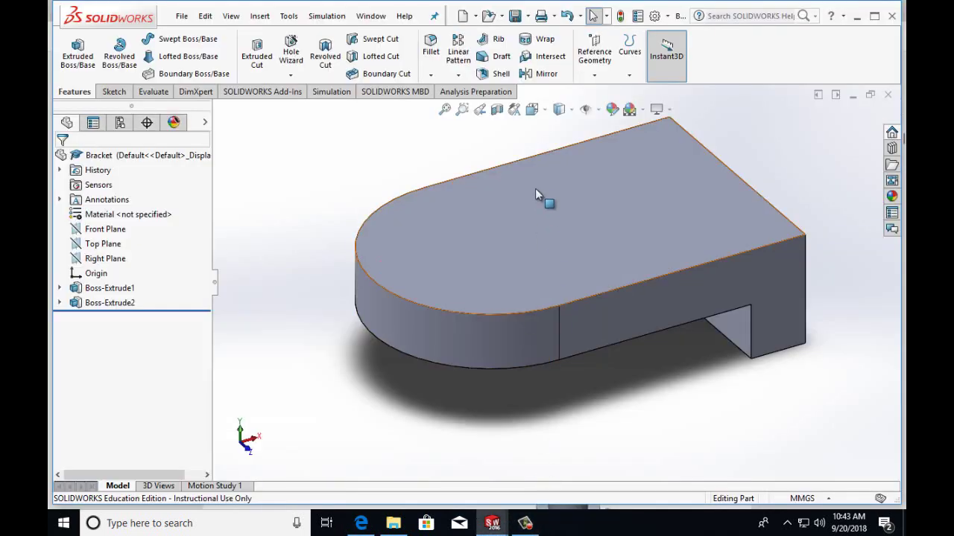
Orient the bracket to the Top view.
left_click(548, 114)
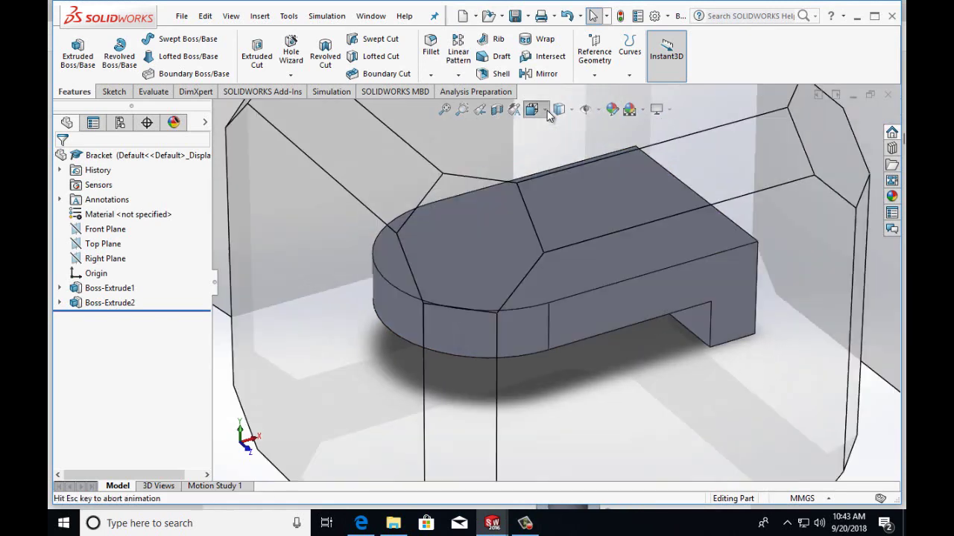
left_click(550, 143)
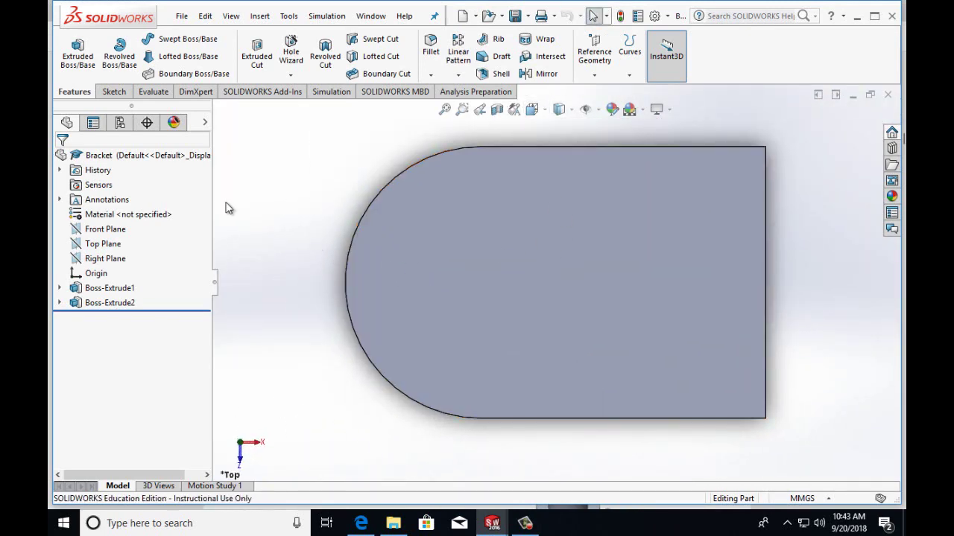
left_click(526, 292)
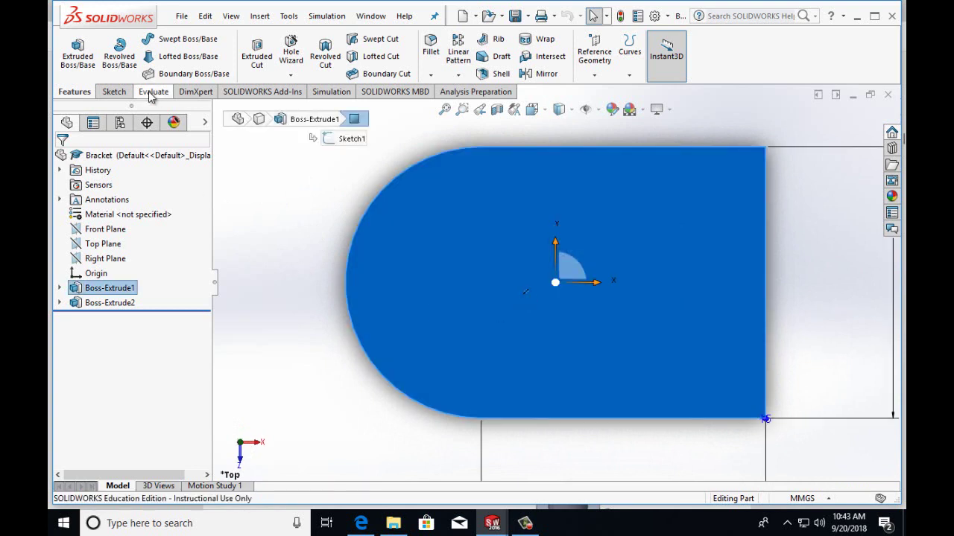
left_click(114, 92)
left_click(72, 50)
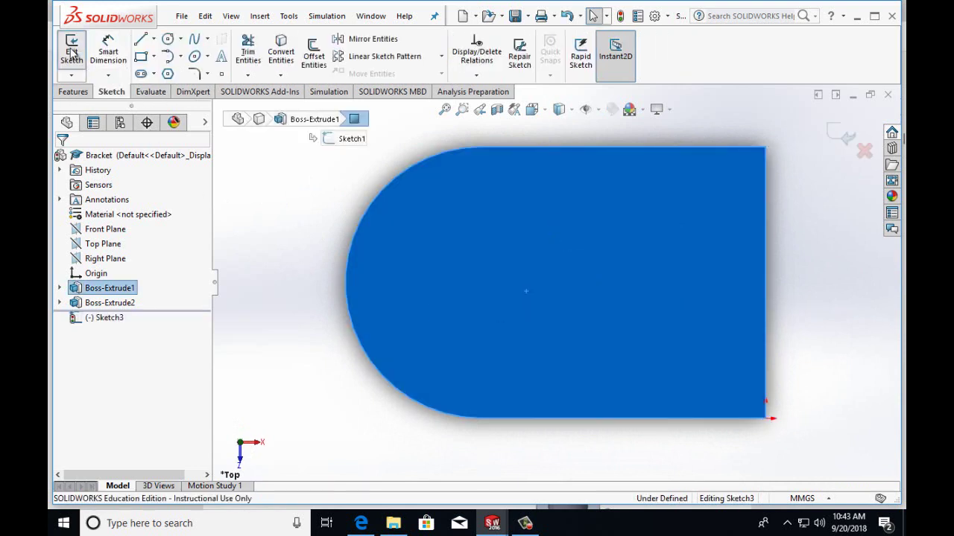
left_click(168, 38)
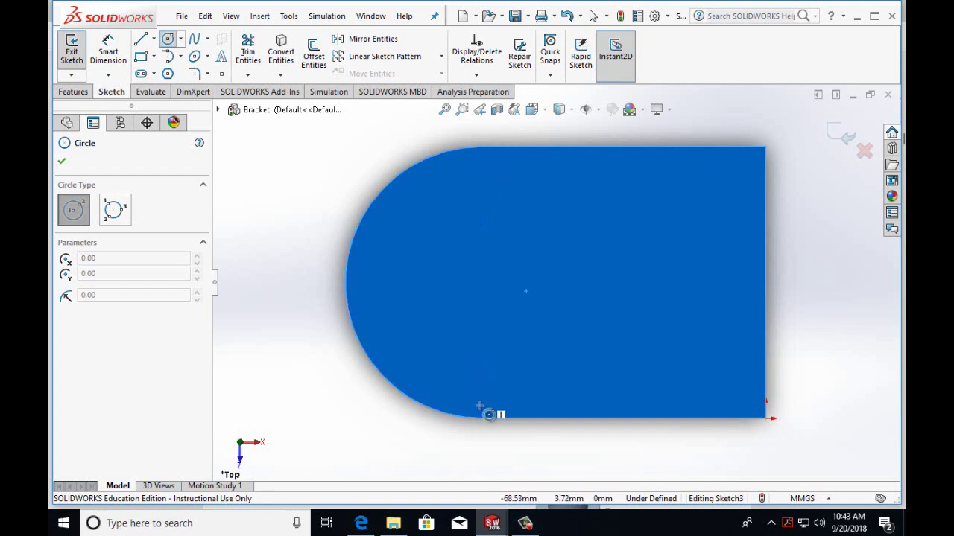
left_click(480, 284)
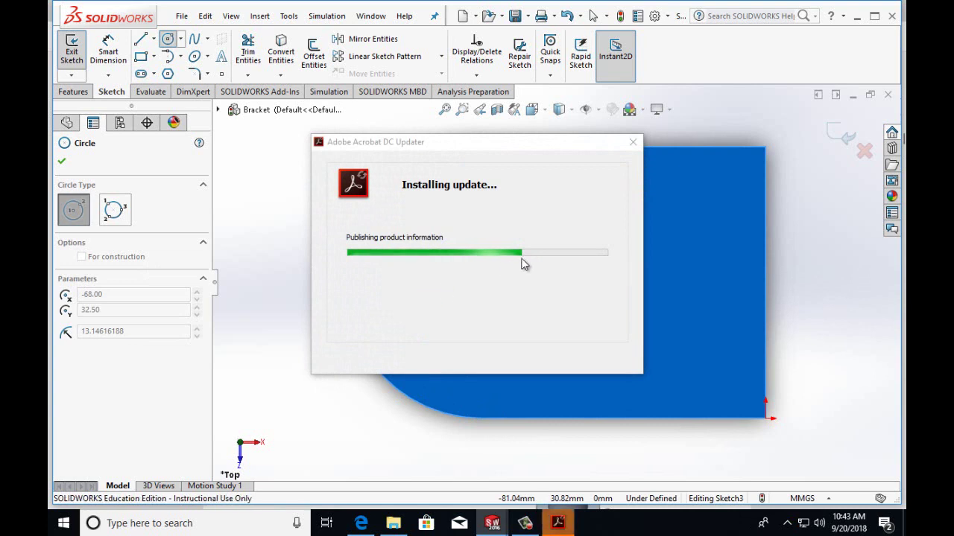
left_click(566, 361)
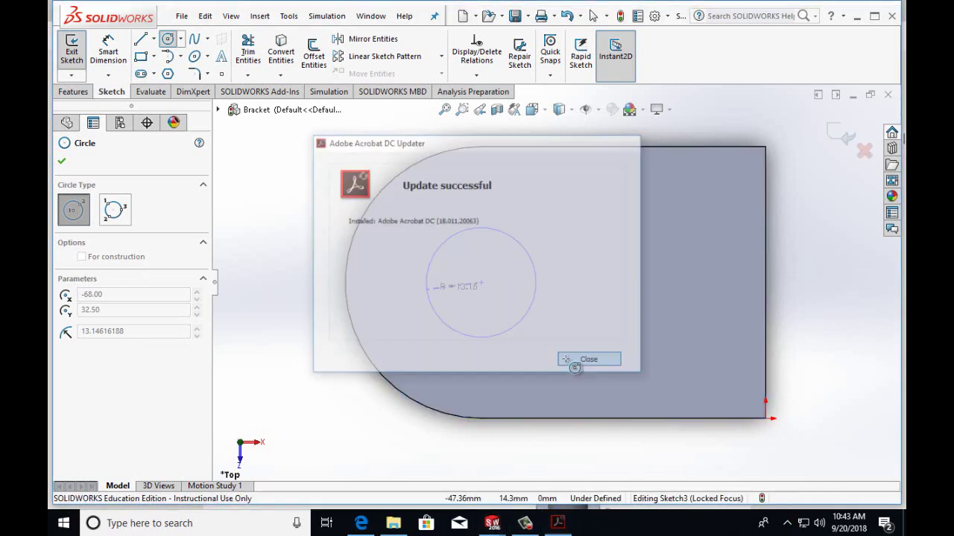
left_click(432, 304)
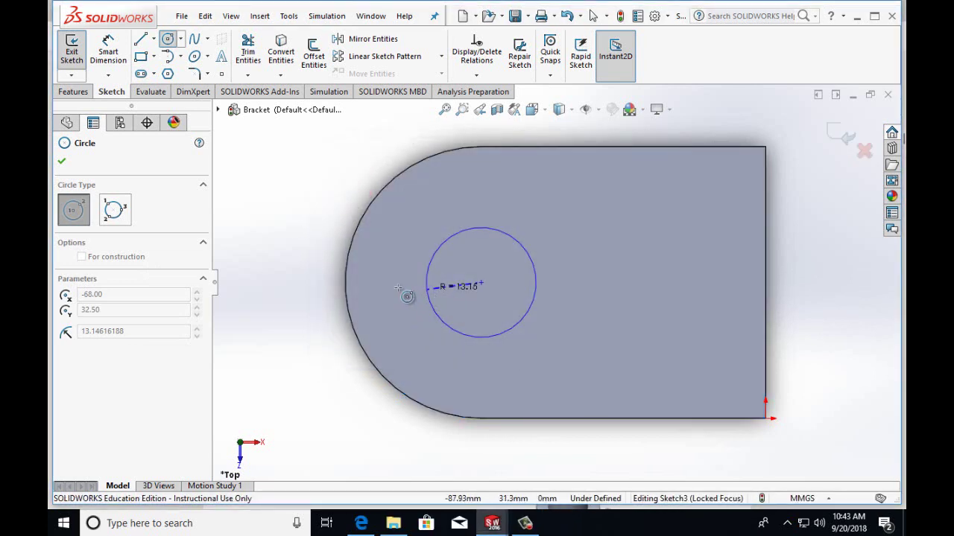
left_click(108, 55)
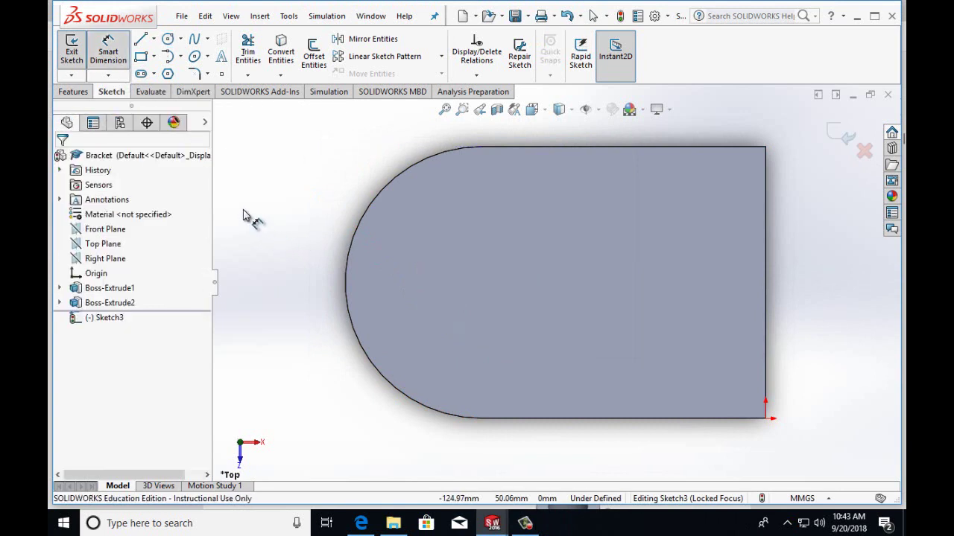
key("Escape")
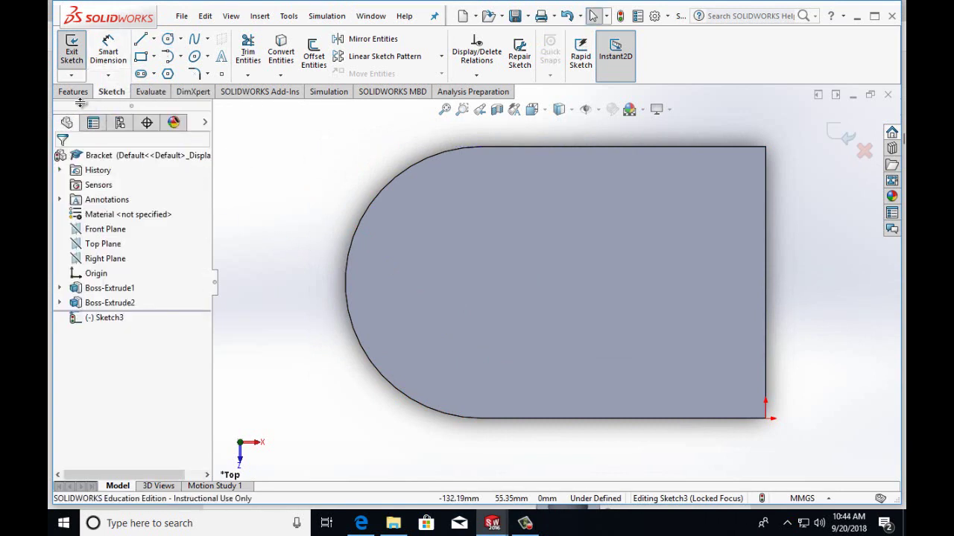
left_click(206, 17)
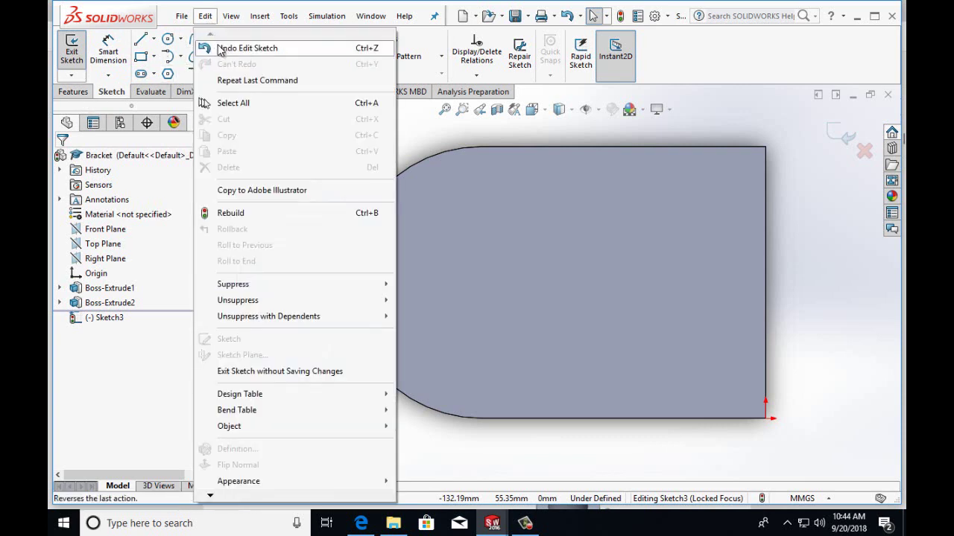
left_click(202, 48)
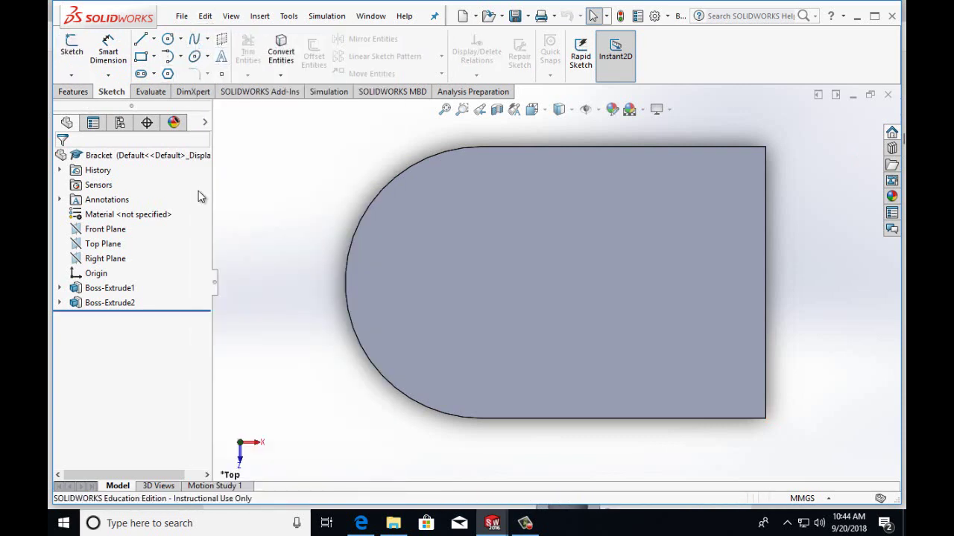
Start a sketch on the plate's top face and draw a circle about 17.85 mm in radius, centred on the rounded end's arc centre.
left_click(473, 217)
left_click(71, 58)
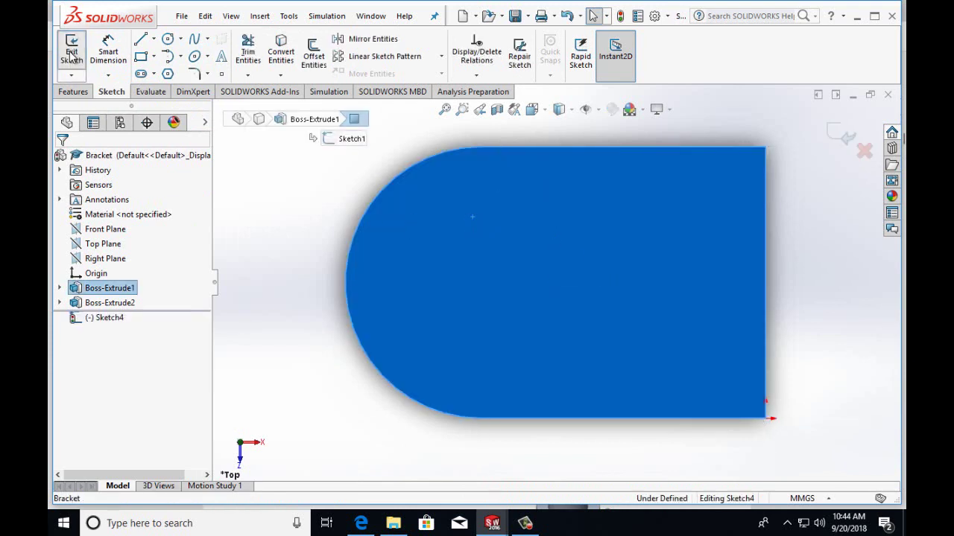
left_click(168, 39)
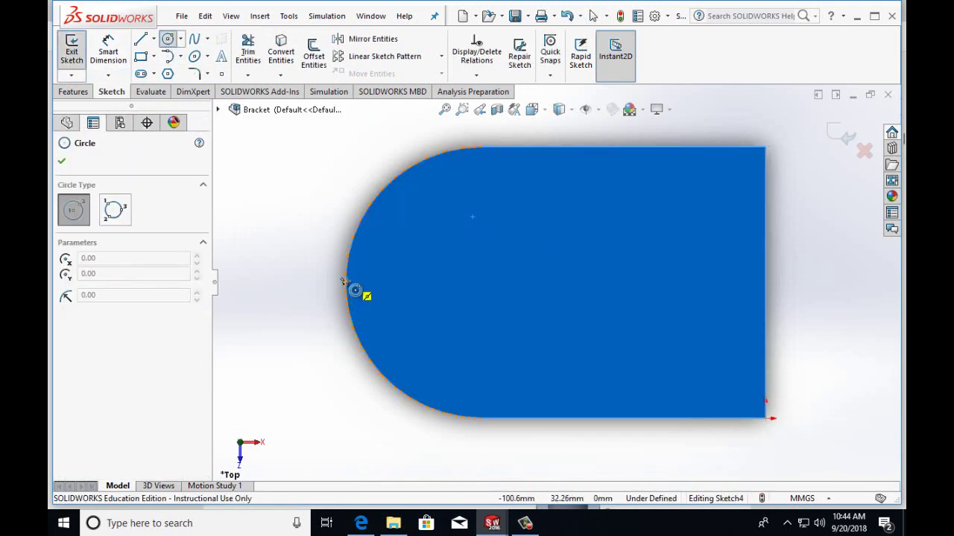
mouse_move(346, 282)
left_click(481, 282)
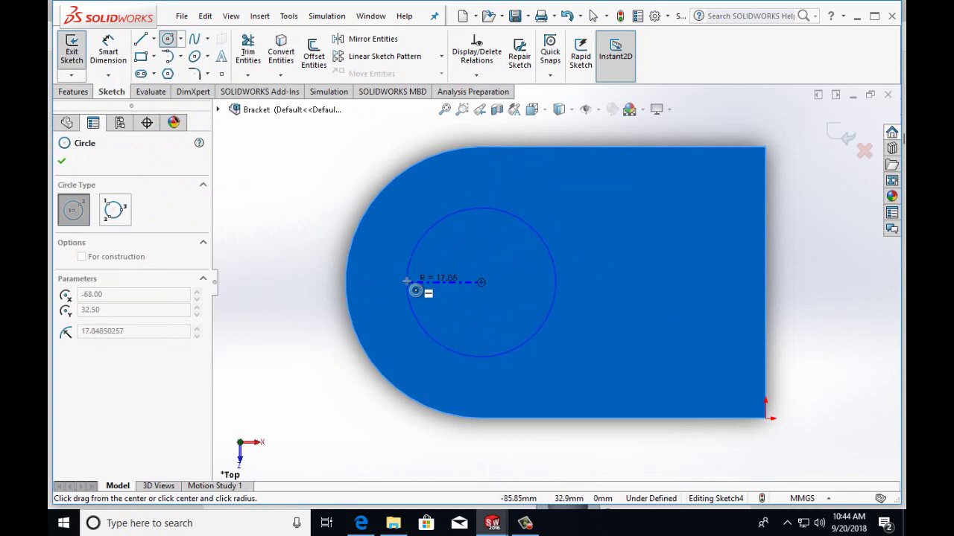
left_click(407, 281)
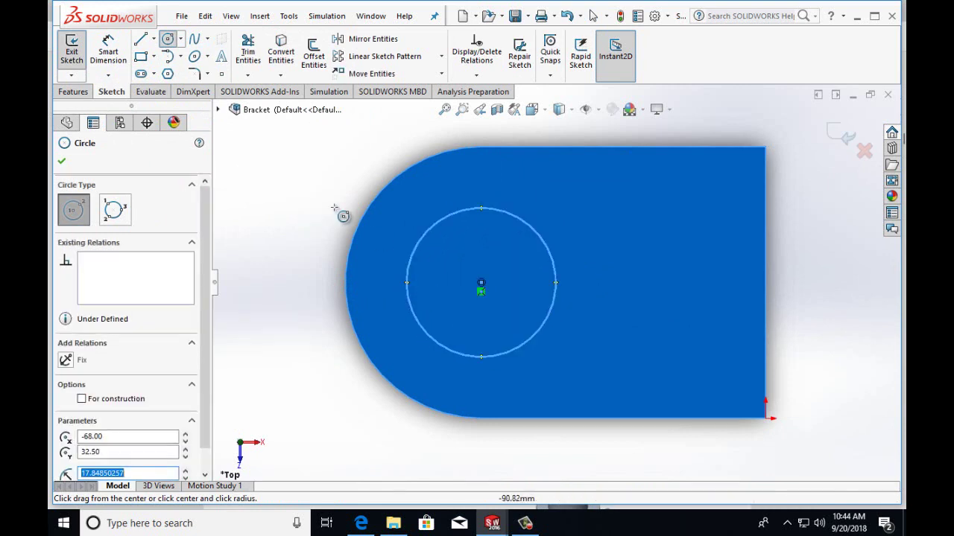
Dimension the circle's diameter to 40 mm.
left_click(119, 67)
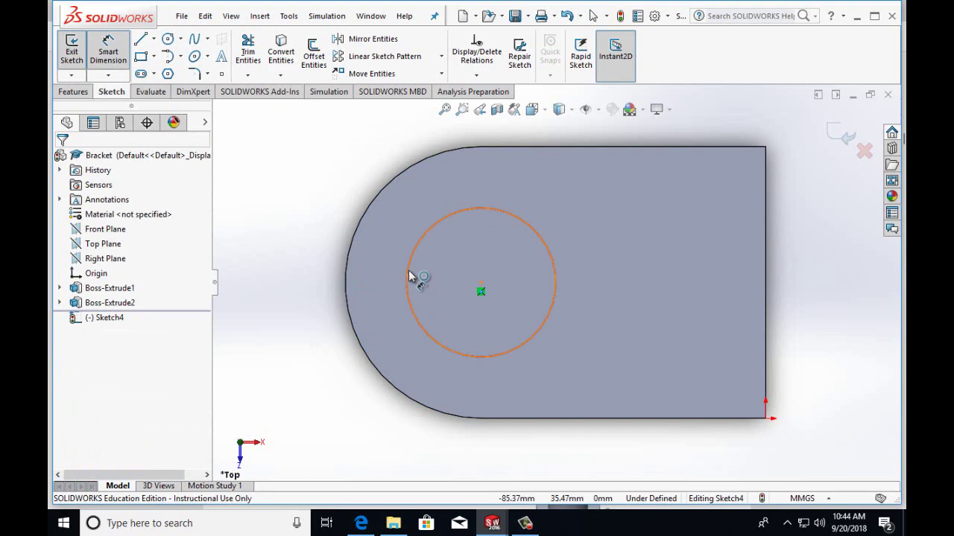
left_click(408, 276)
left_click(436, 296)
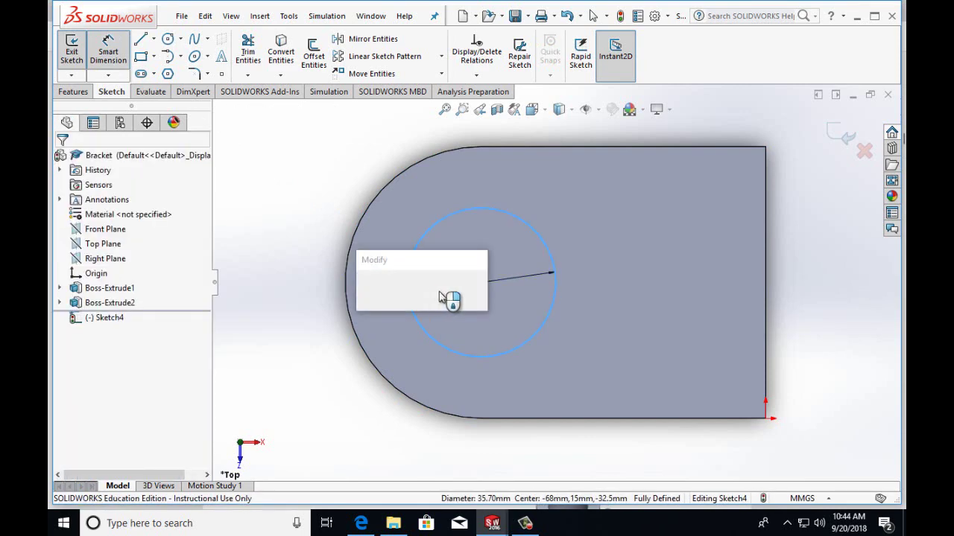
type("40mm")
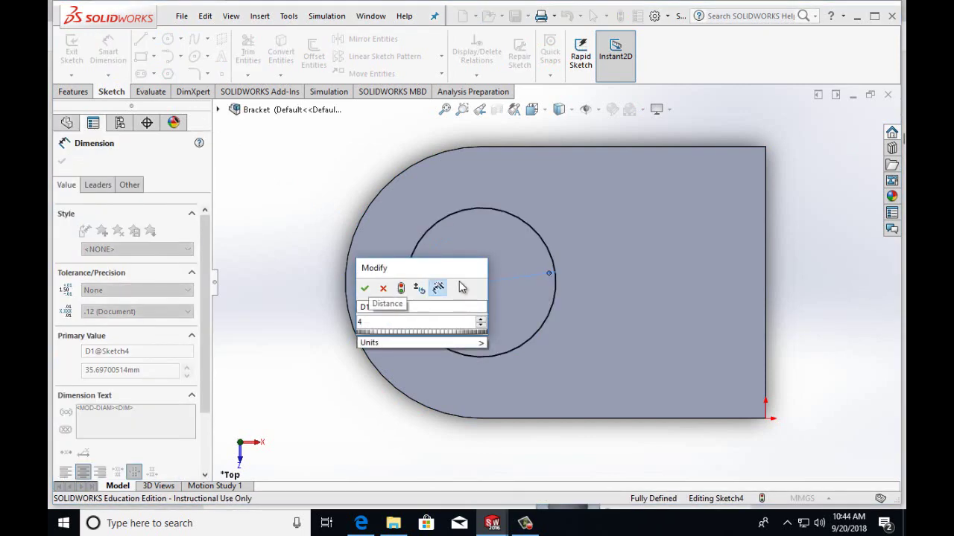
left_click(365, 289)
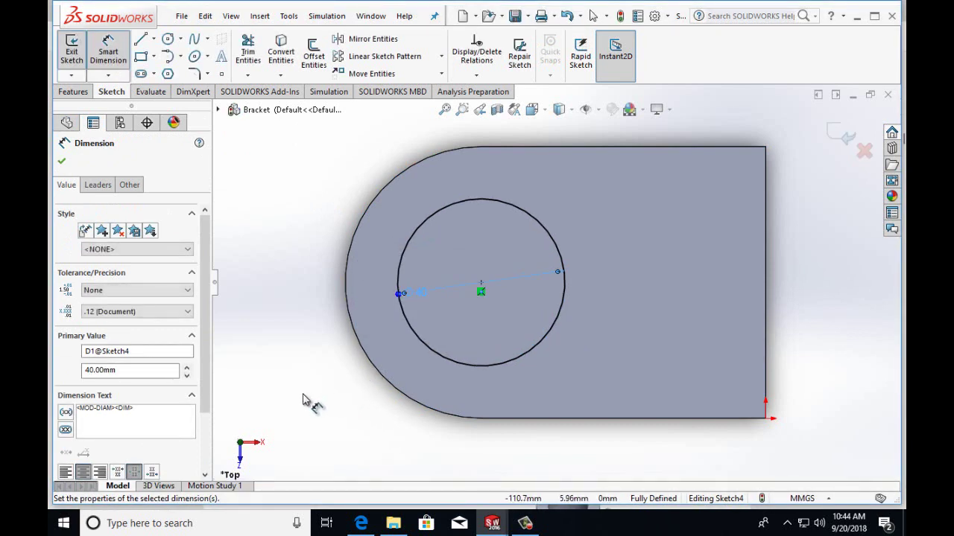
Extrude the 40 mm circle 25 mm blind upward from the plate, with the result merged.
left_click(82, 94)
left_click(78, 53)
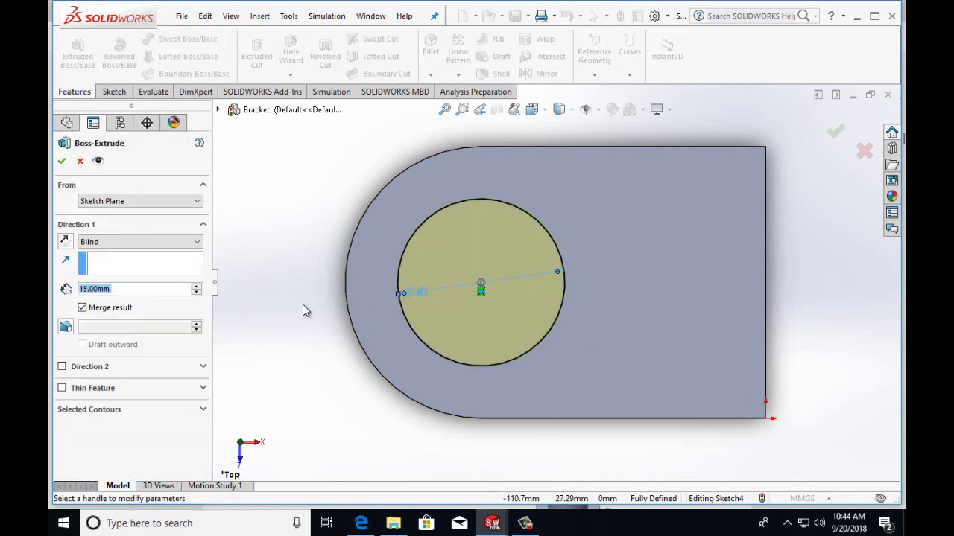
left_click(84, 290)
key("BackSpace")
type("25")
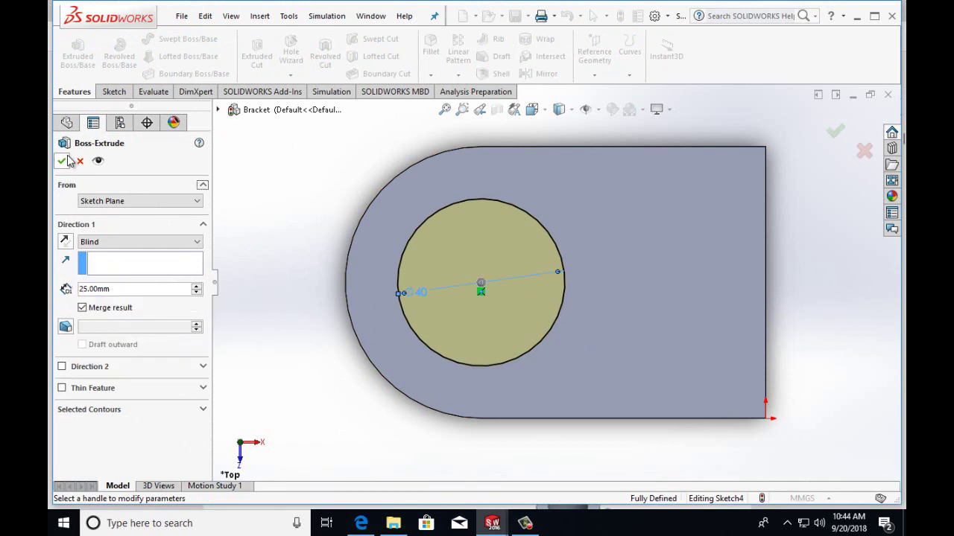
left_click(63, 164)
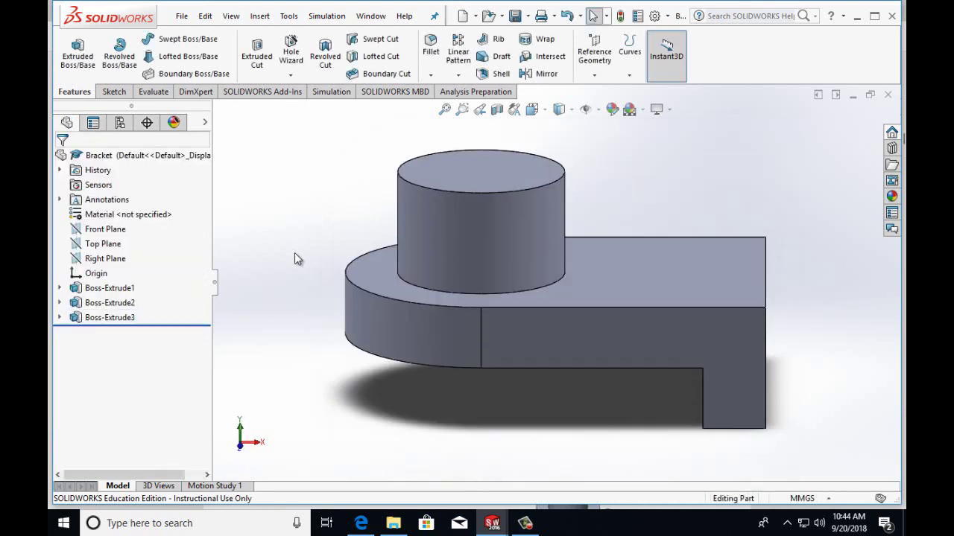
Start a new sketch on the top face of the cylindrical boss, seen from the Top view.
key("Down")
key("Down")
key("Down")
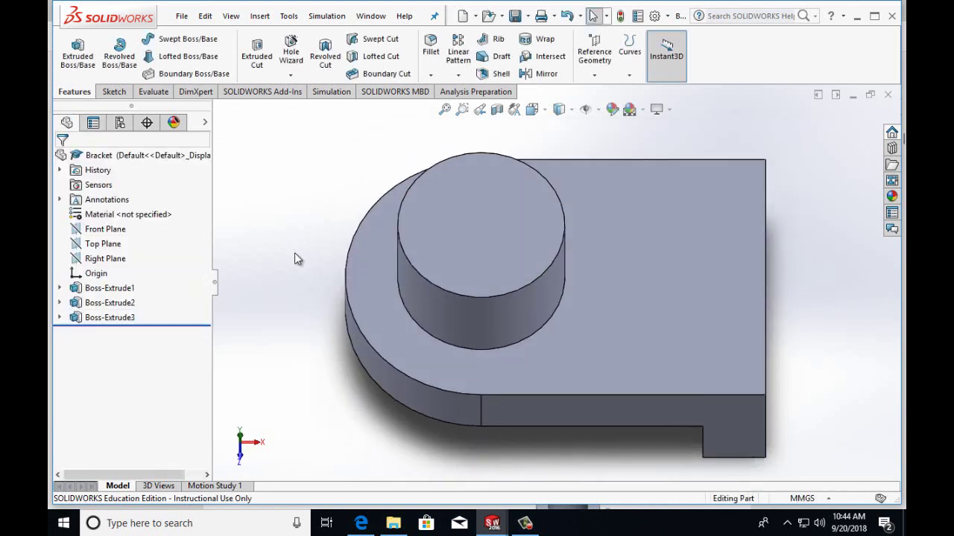
key("Down")
key("Down")
key("Down")
key("Up")
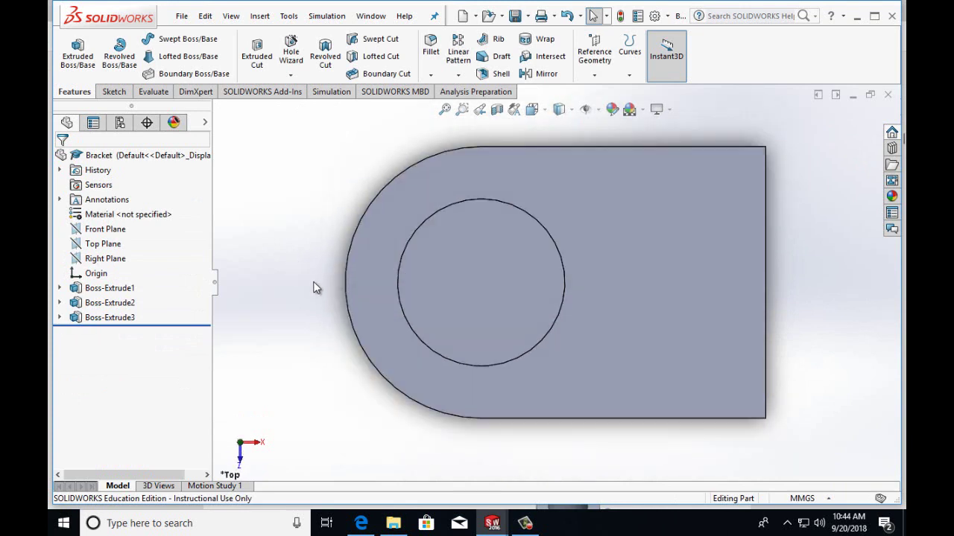
left_click(446, 259)
left_click(115, 92)
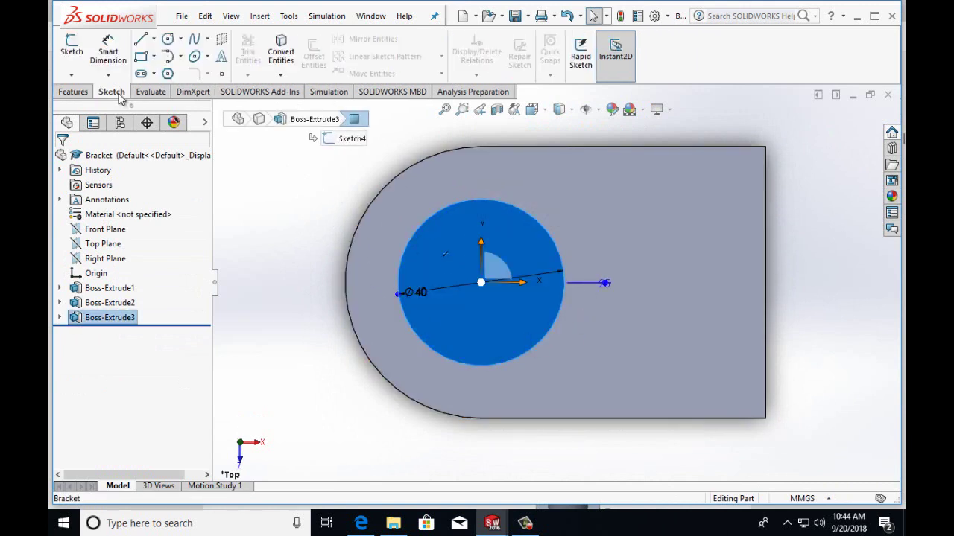
left_click(72, 44)
Sketch a circle about 11.2 mm in radius on the boss's top face, concentric with the boss.
left_click(168, 38)
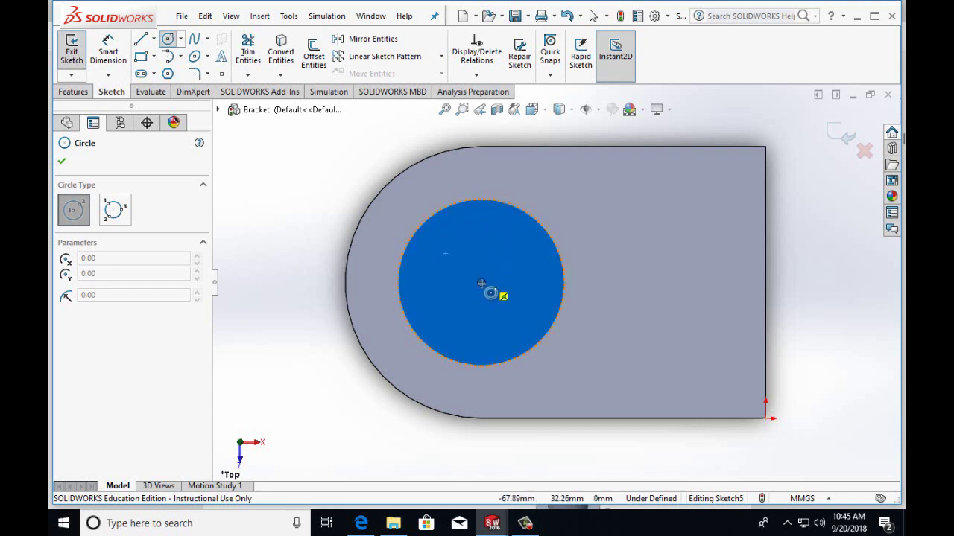
left_click(481, 283)
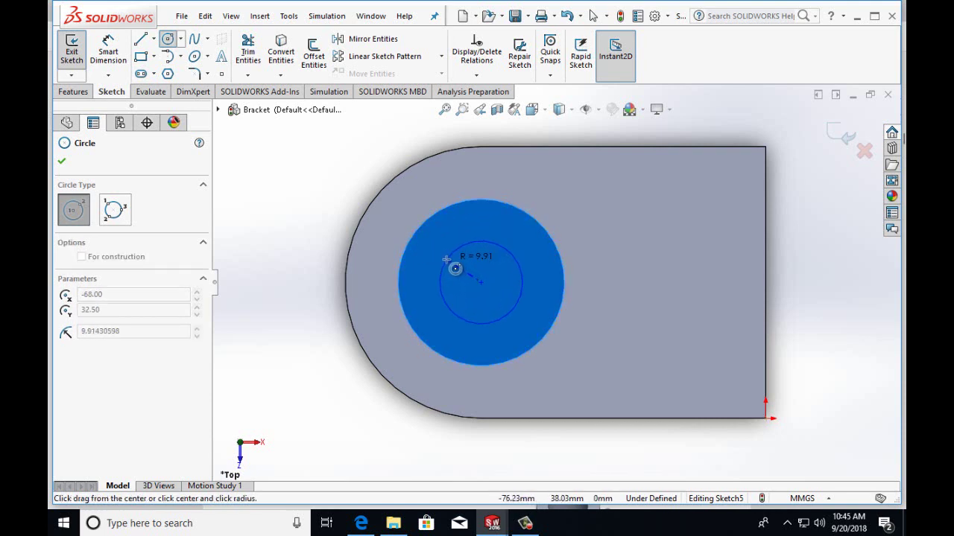
left_click(442, 257)
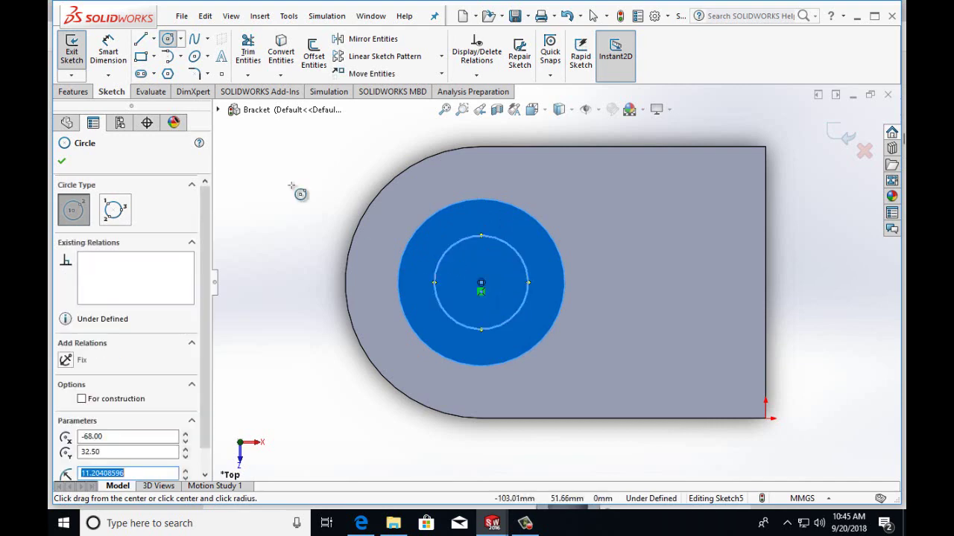
Dimension the concentric circle on the boss's top face to a diameter of 25 mm.
left_click(114, 57)
left_click(443, 258)
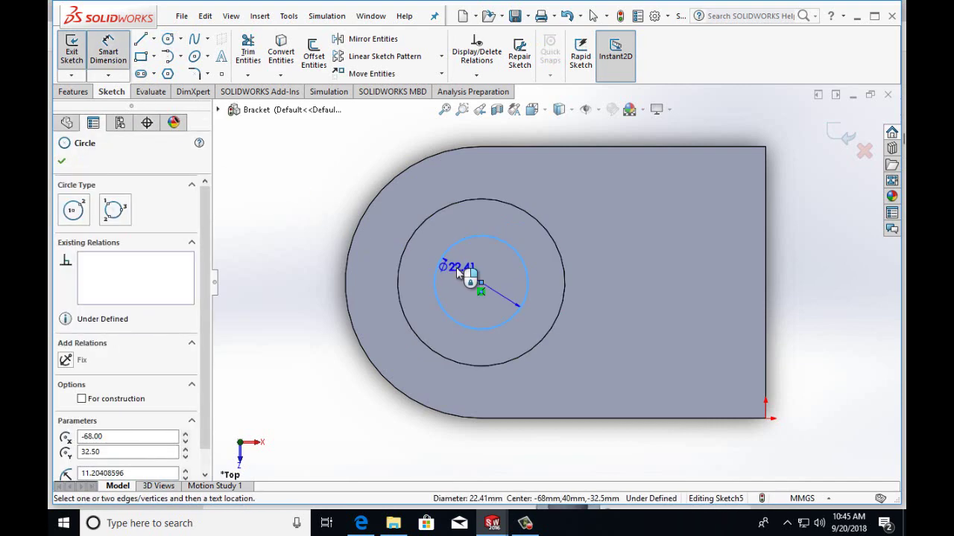
left_click(448, 273)
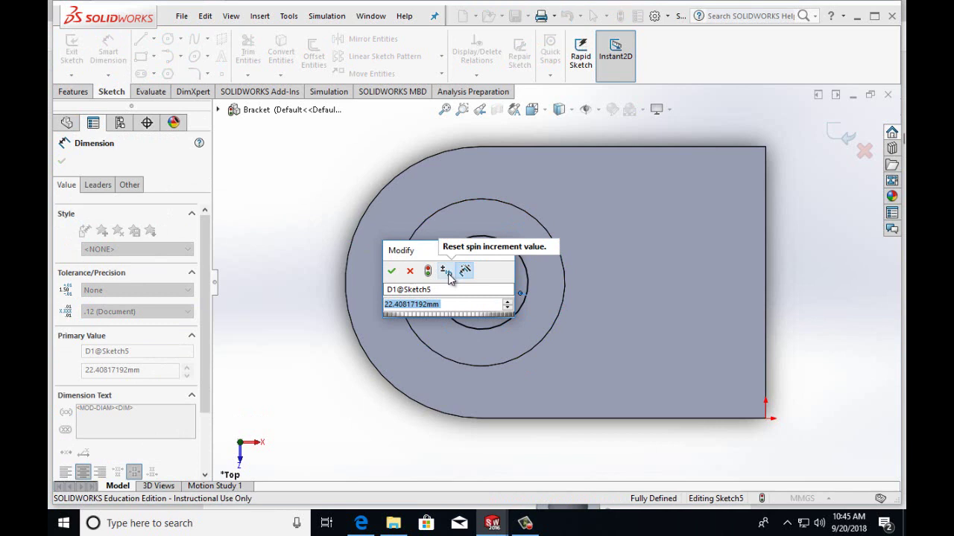
type("25mm")
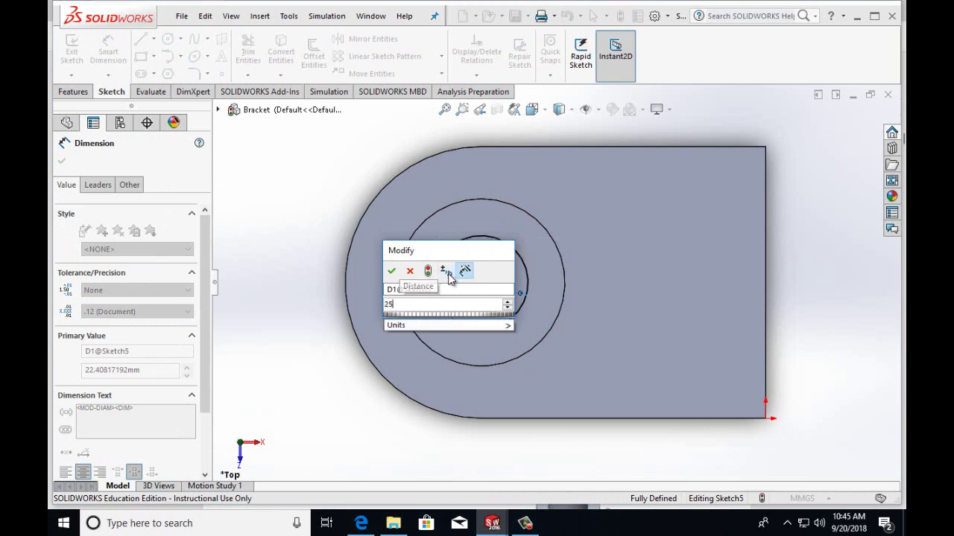
left_click(392, 272)
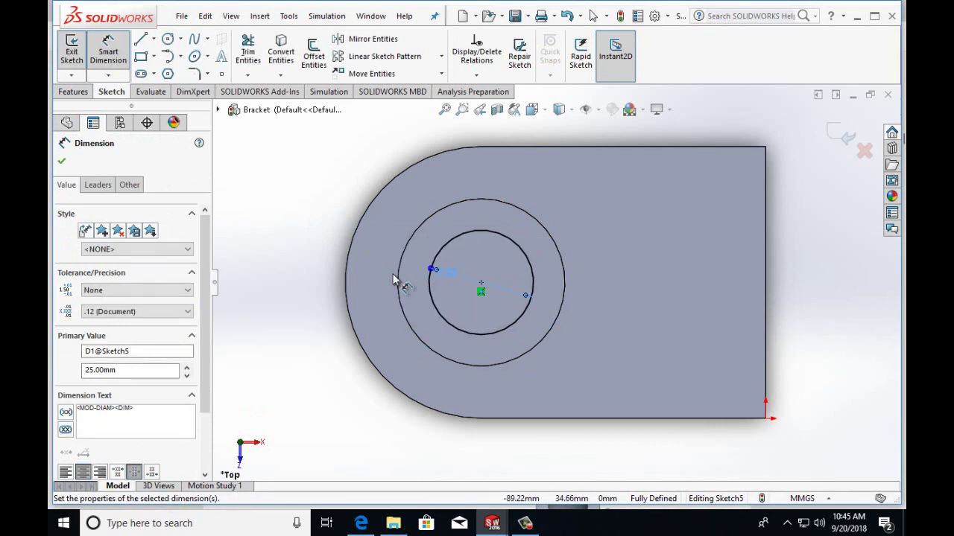
Cut the 25 mm circle through the boss and plate with an Extruded Cut set to Through All.
left_click(75, 93)
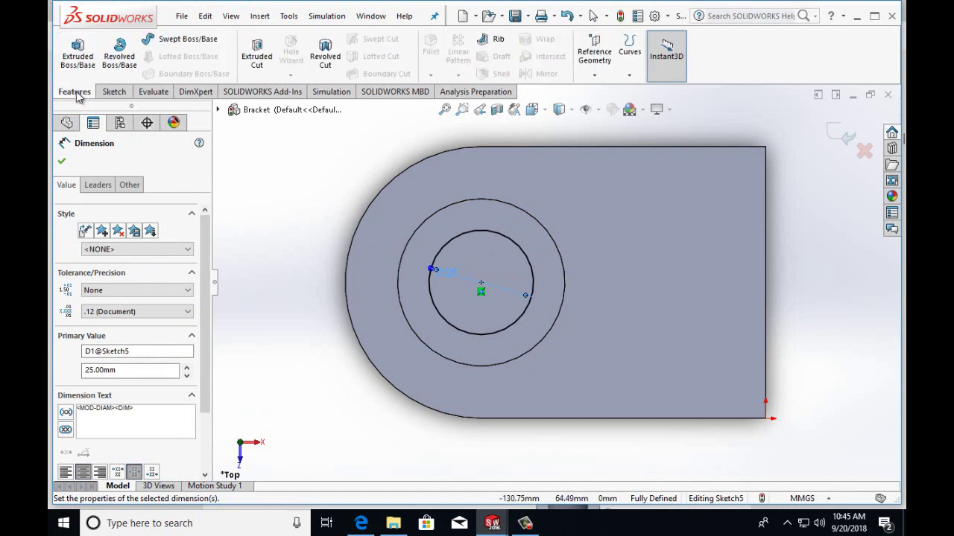
left_click(261, 60)
left_click(197, 243)
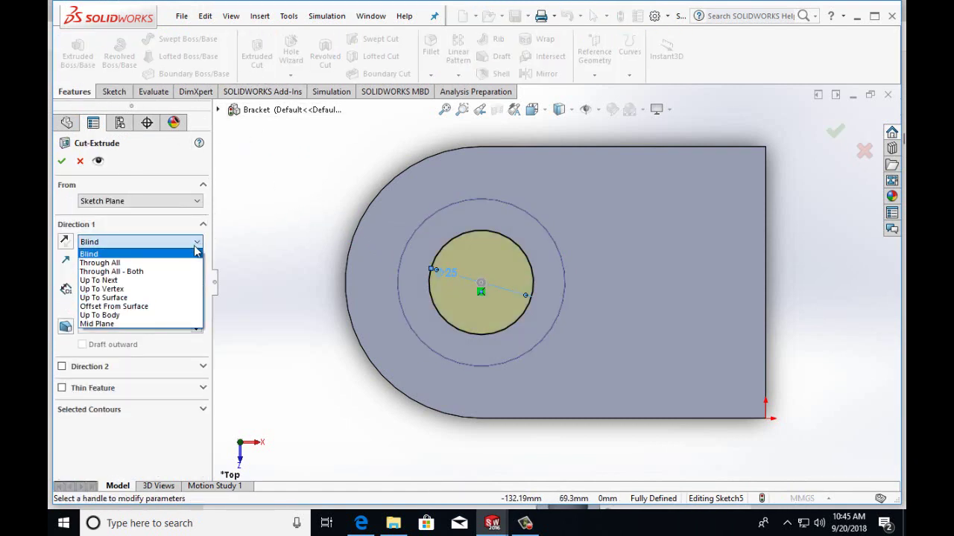
left_click(105, 263)
left_click(62, 163)
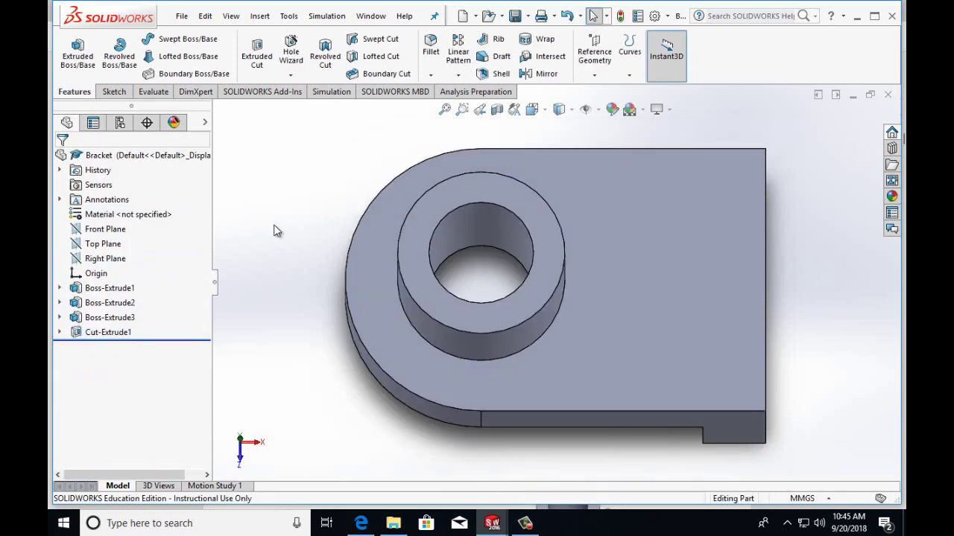
Examine the finished bracket's boss, through hole and leg from several angles.
key("Up")
key("Right")
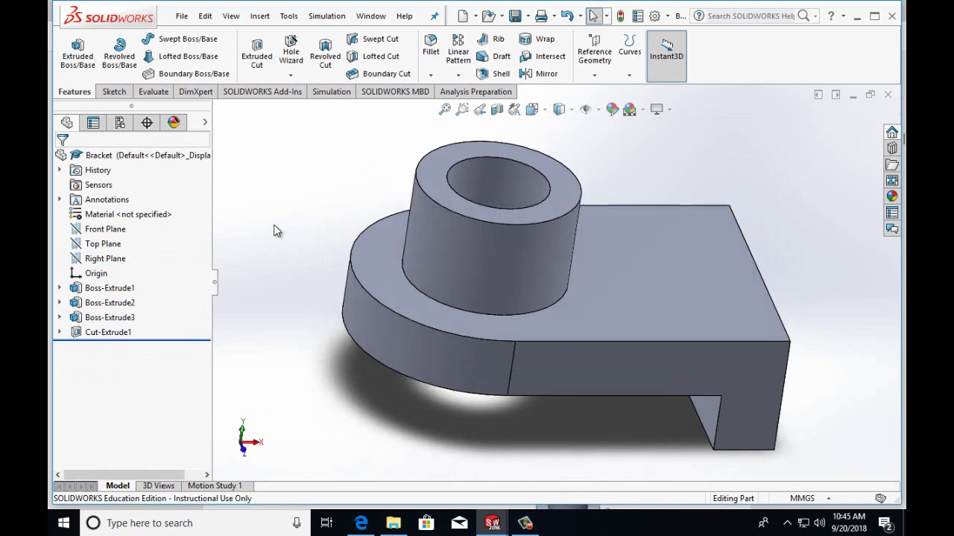
key("Down")
key("Up")
key("Left")
key("Up")
key("Up")
key("Up")
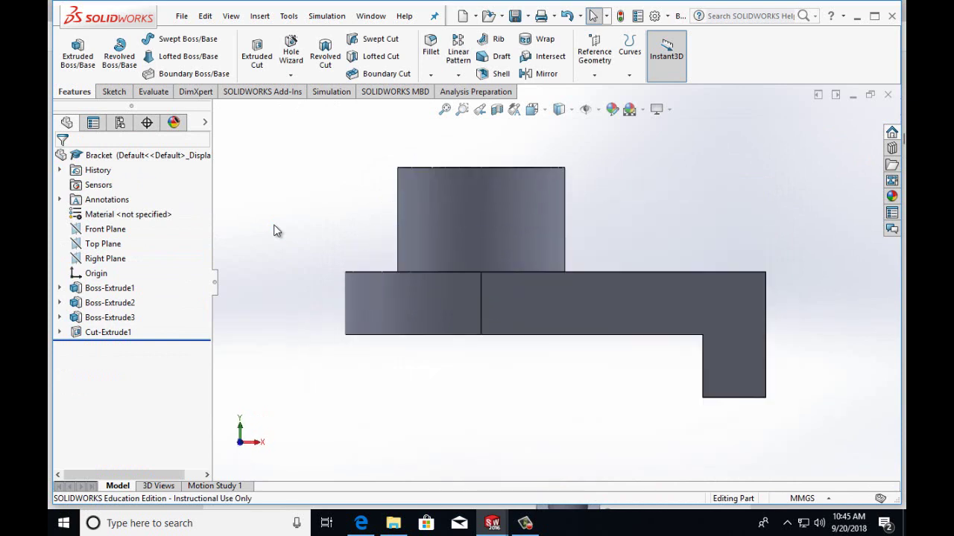
Save the bracket part and make a drawing from it on an A (ANSI) Landscape sheet.
left_click(181, 15)
left_click(235, 149)
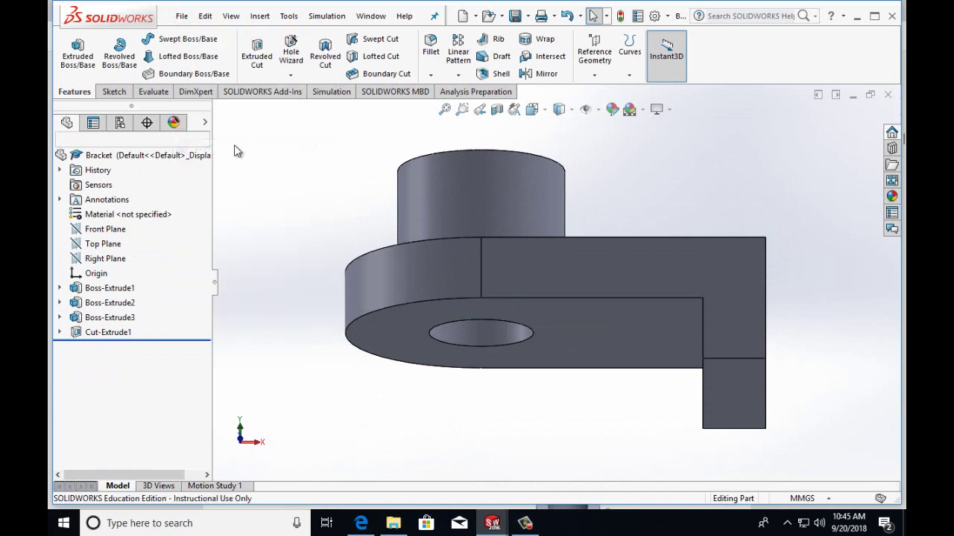
left_click(183, 16)
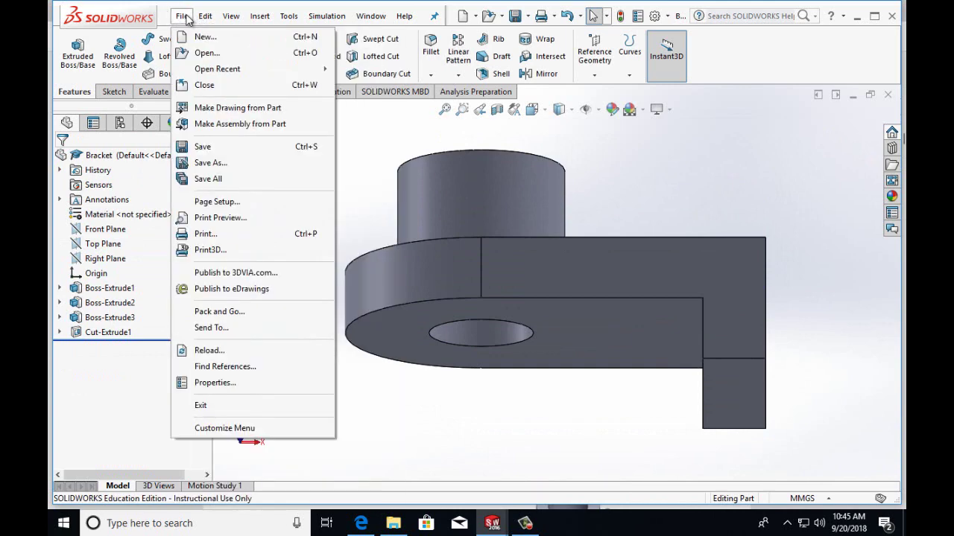
left_click(203, 112)
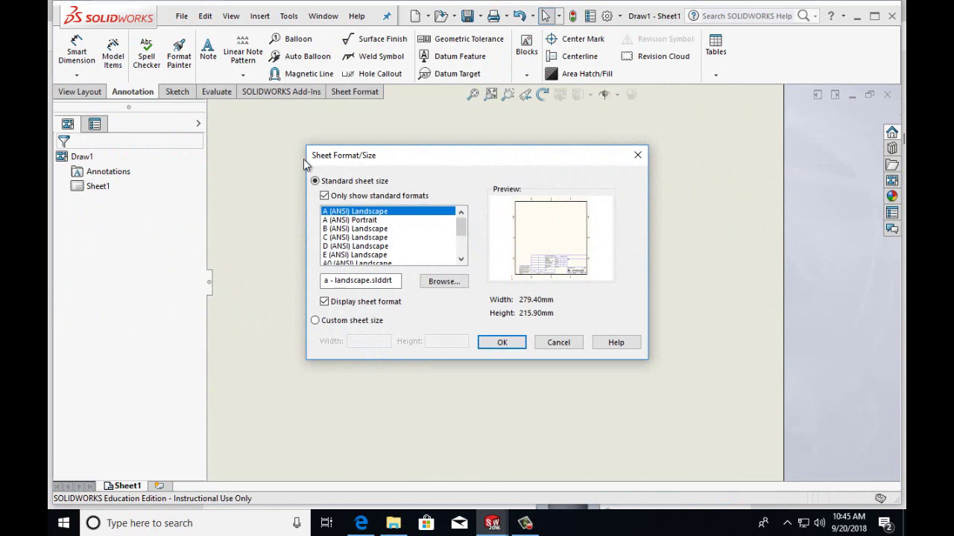
left_click(500, 345)
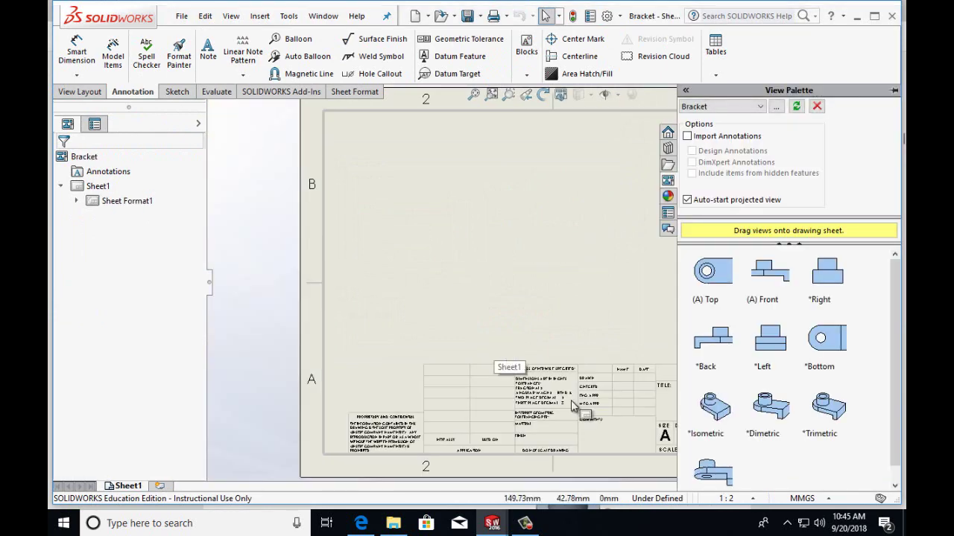
Switch to the Mountainboard project PDF in Edge, check the required bracket views and their layout, and return to the SOLIDWORKS drawing.
left_click(361, 523)
scroll(489, 420, "down", 10)
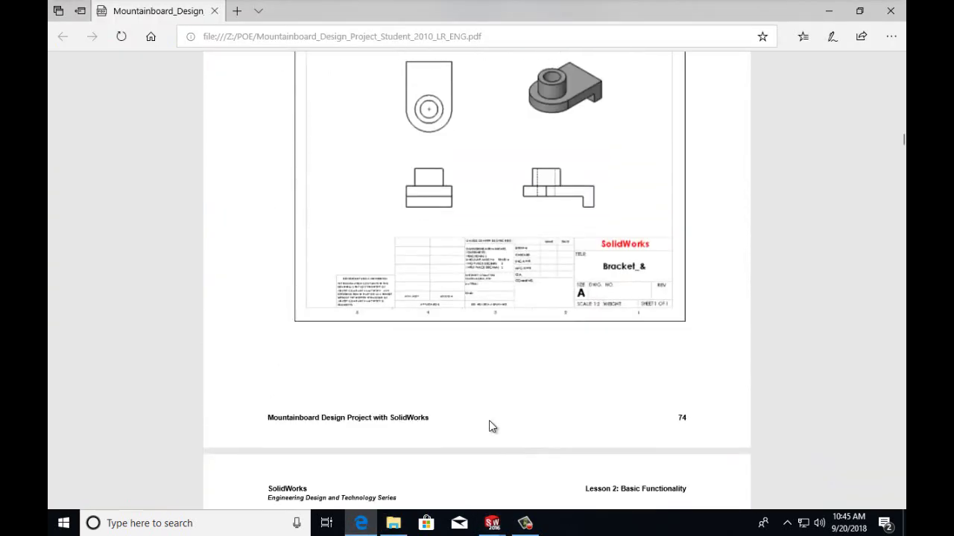
scroll(489, 421, "up", 1)
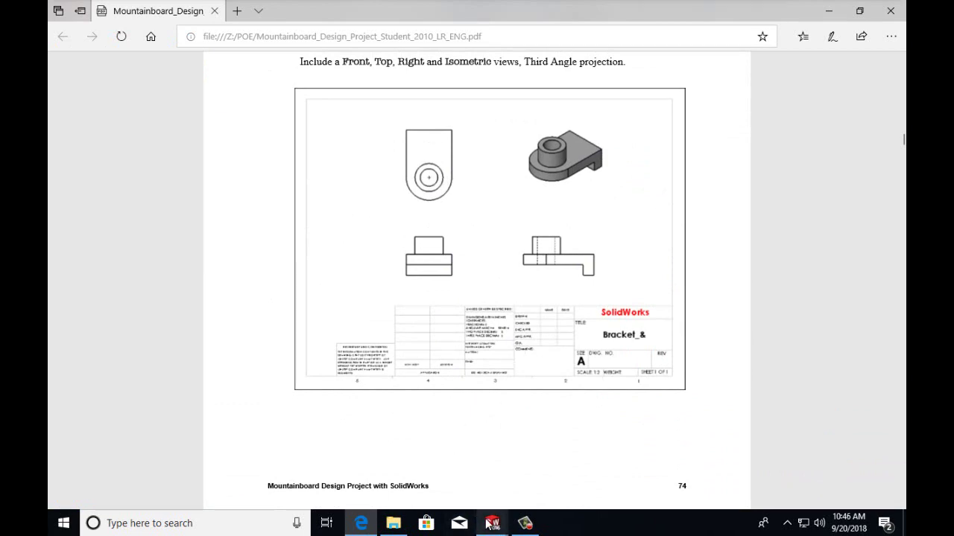
mouse_move(488, 524)
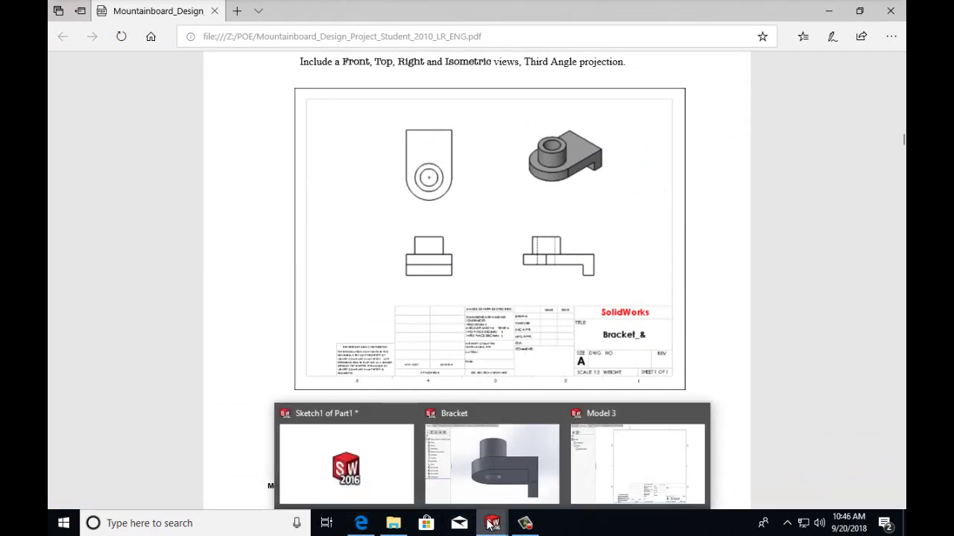
left_click(602, 481)
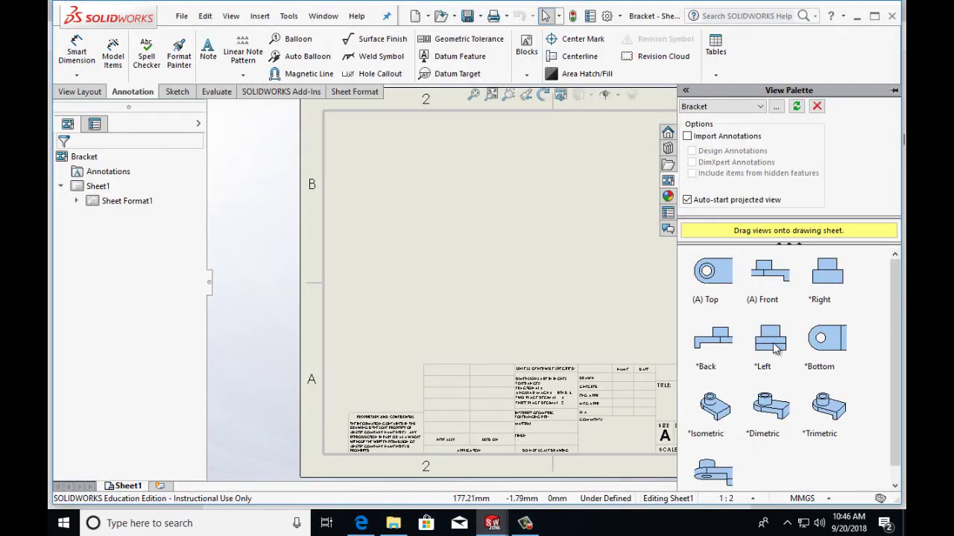
Place the bracket's Left view as the base view and project the top, isometric and right side views from it.
left_click_drag(775, 349, 512, 338)
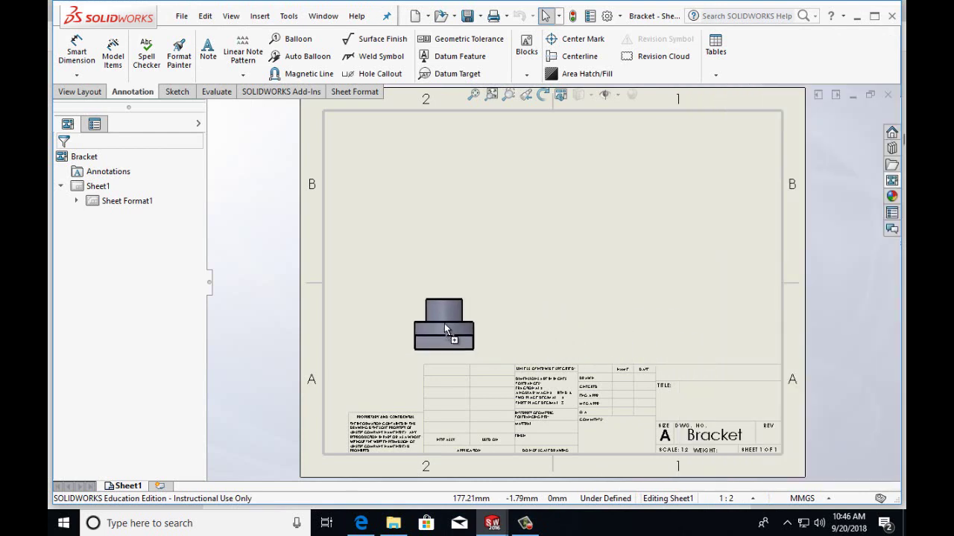
left_click_drag(444, 323, 449, 311)
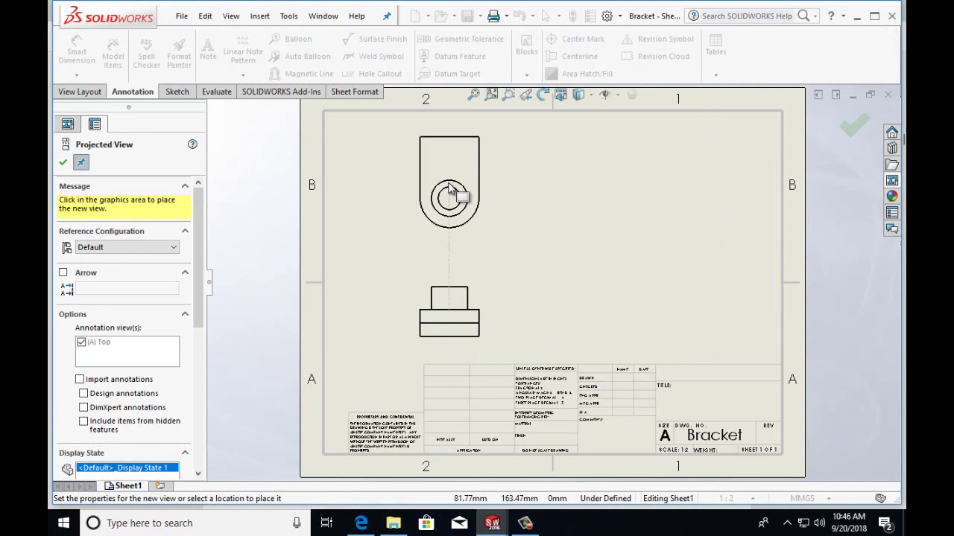
left_click(450, 192)
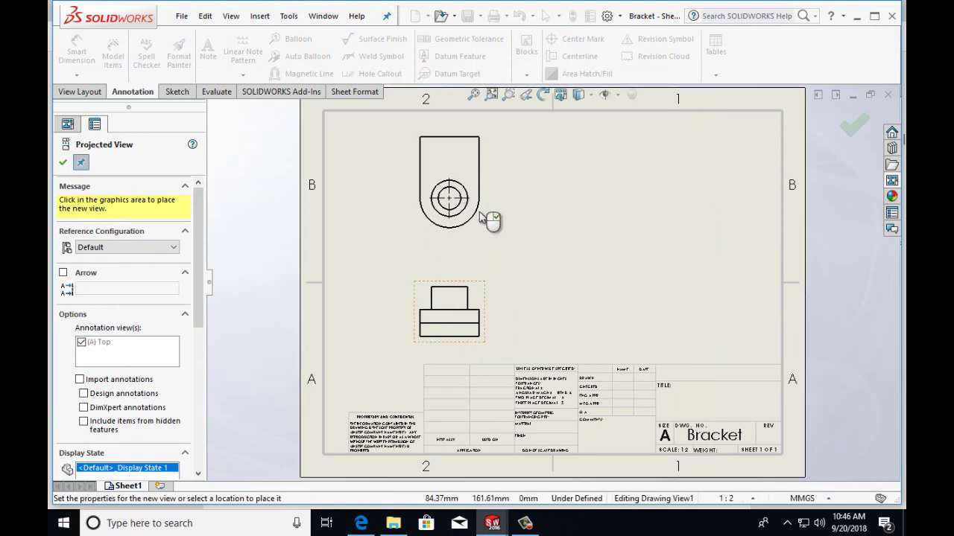
left_click(624, 231)
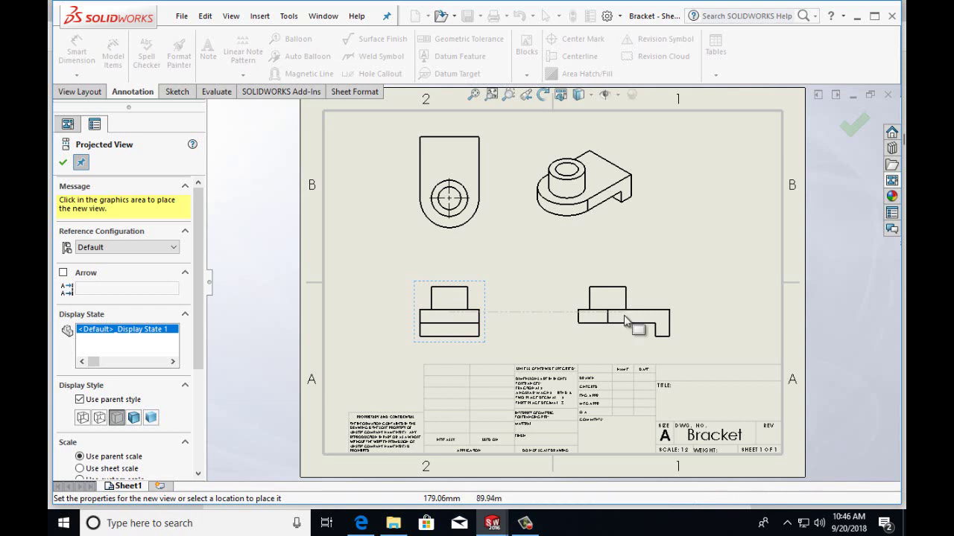
left_click(625, 321)
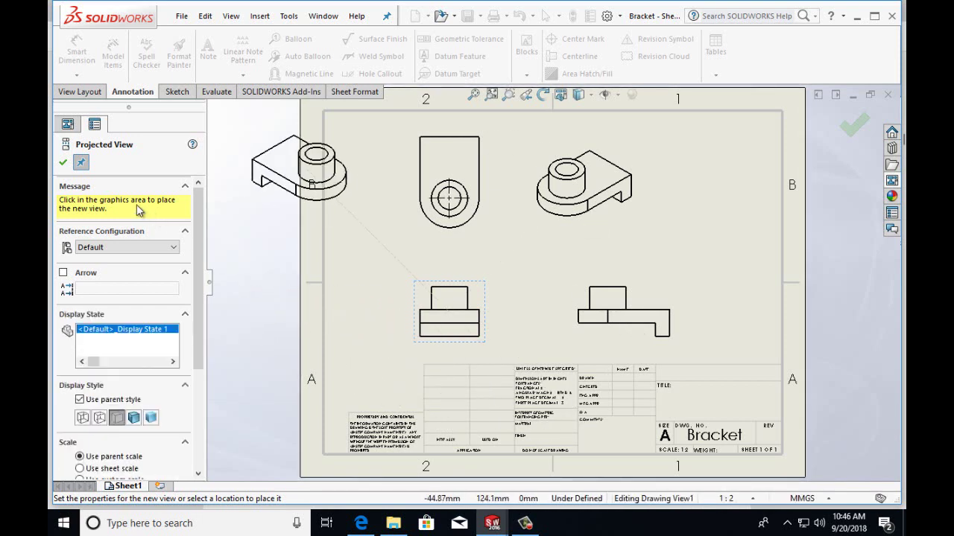
left_click(64, 163)
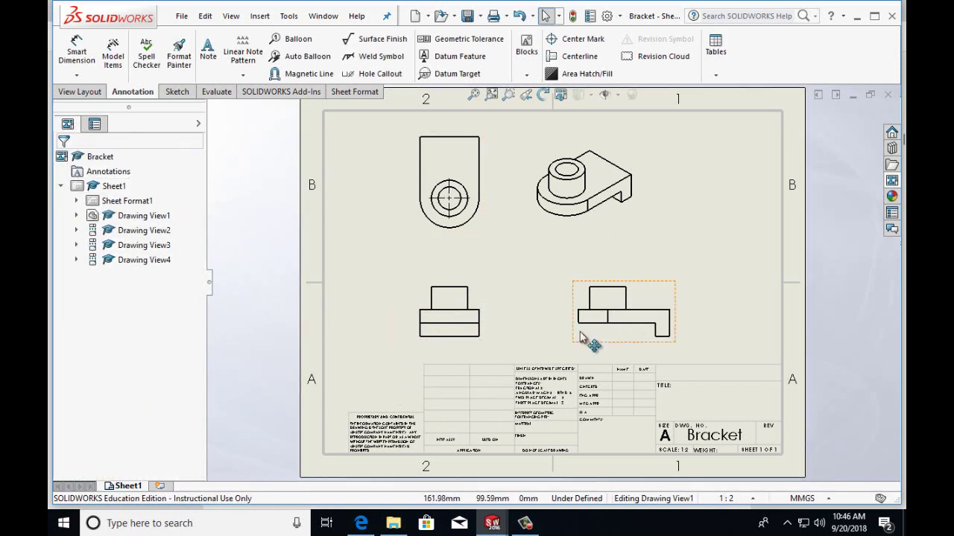
Display the isometric view as shaded with edges and move it farther from the top view.
left_click(562, 245)
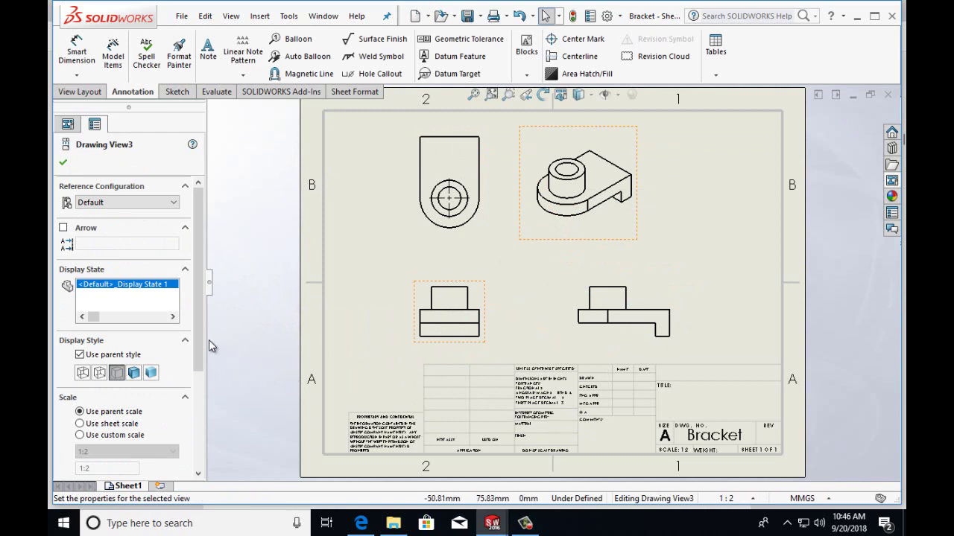
left_click(134, 372)
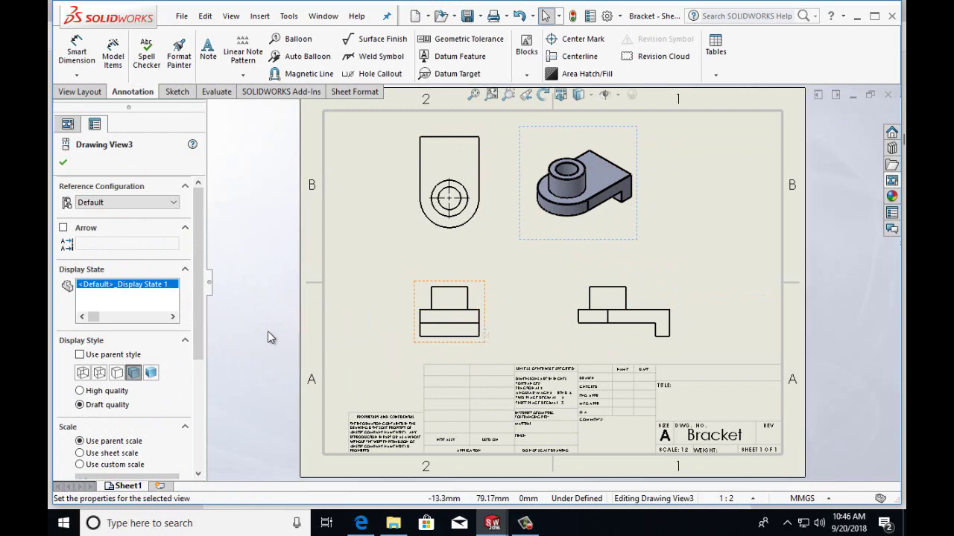
left_click(64, 165)
left_click_drag(642, 248, 679, 238)
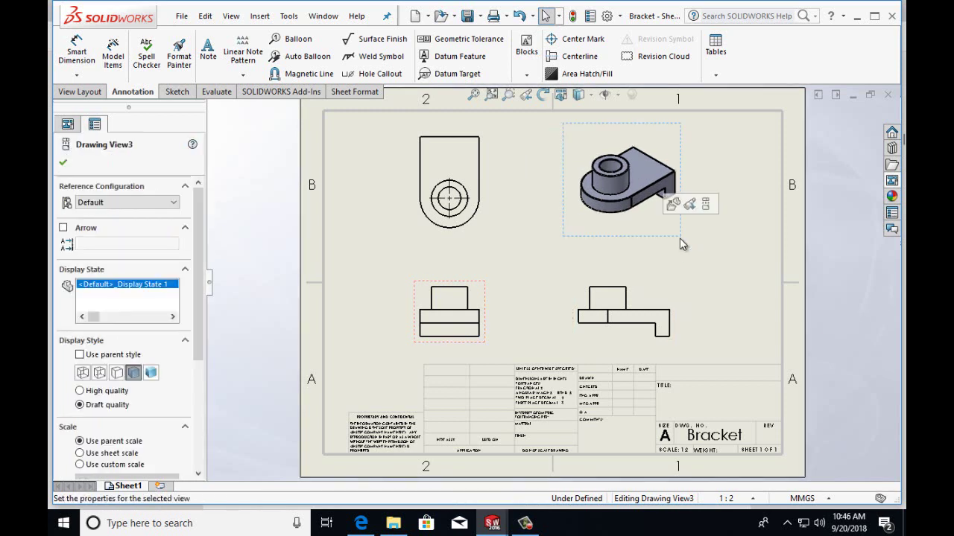
Show hidden lines in the projected side view showing the leg, and space it and the base view farther apart.
left_click(637, 340)
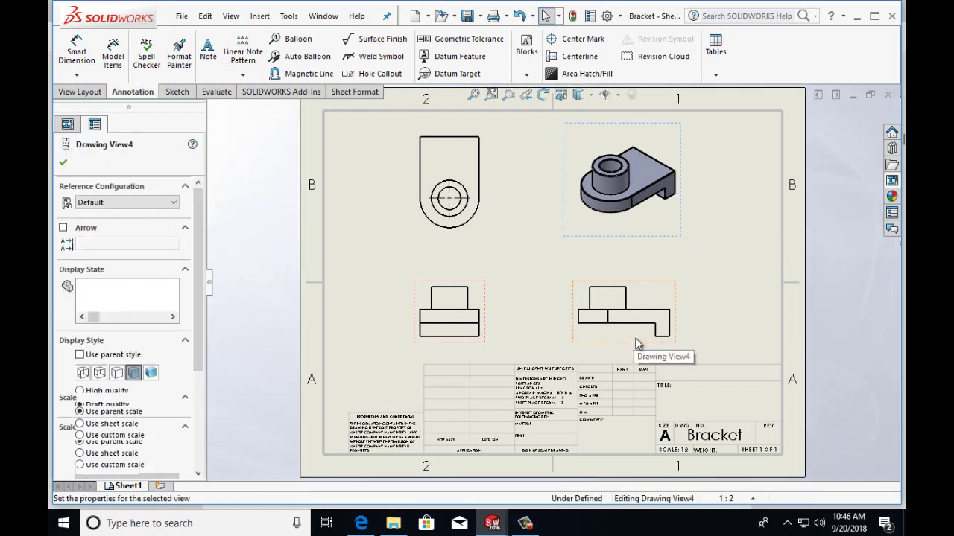
left_click(99, 373)
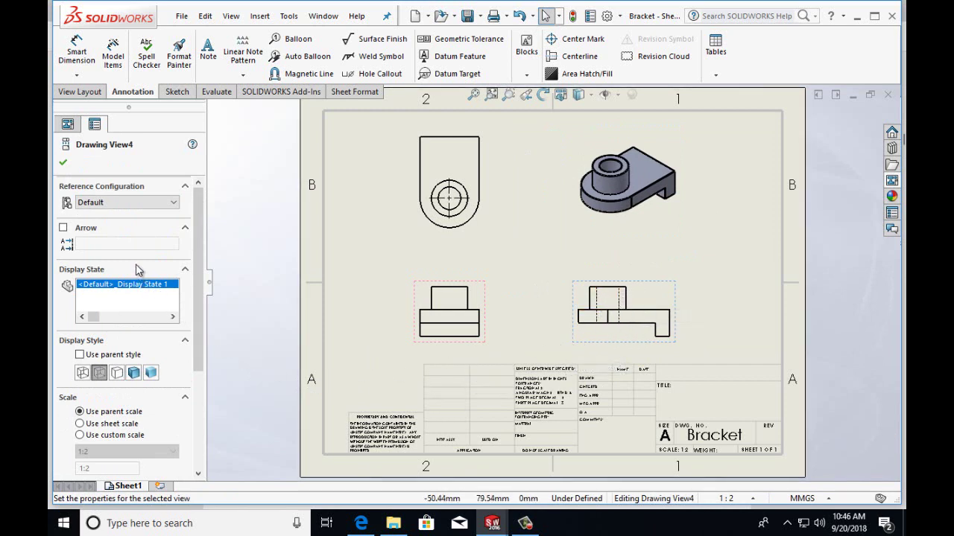
left_click(64, 165)
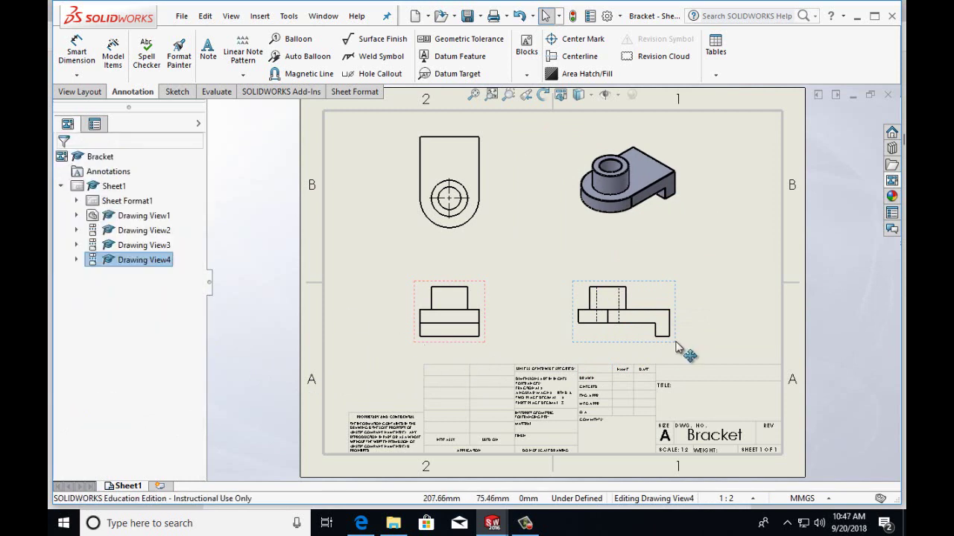
mouse_move(677, 343)
left_mouse_down()
mouse_move(740, 347)
mouse_move(715, 347)
left_mouse_up()
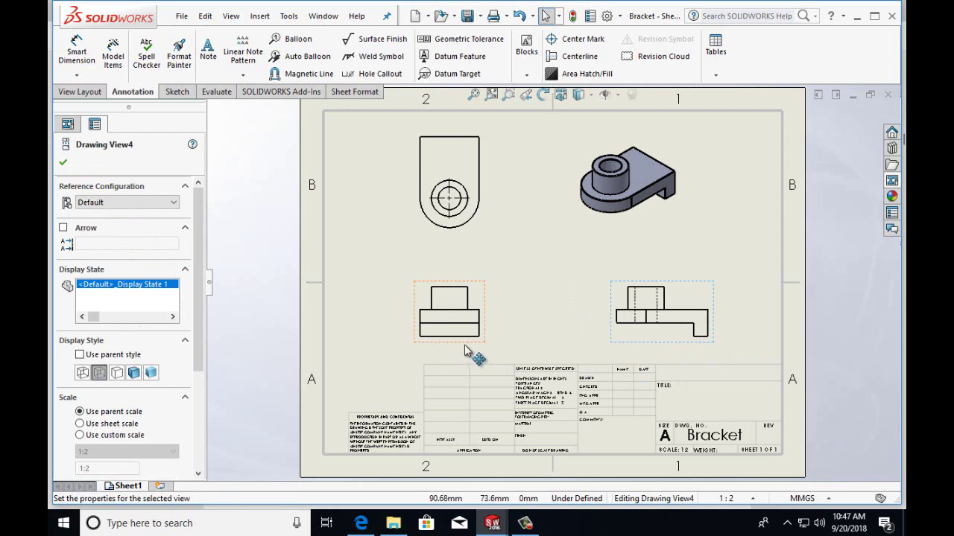
mouse_move(464, 344)
left_mouse_down()
mouse_move(466, 360)
mouse_move(444, 346)
left_mouse_up()
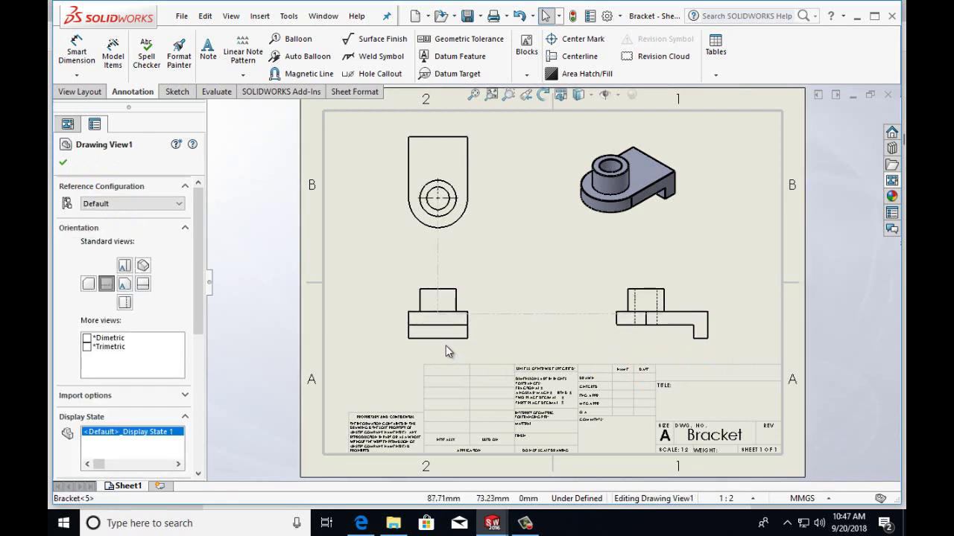
Set the shaded isometric view to a custom scale of 1:1.
left_click(613, 237)
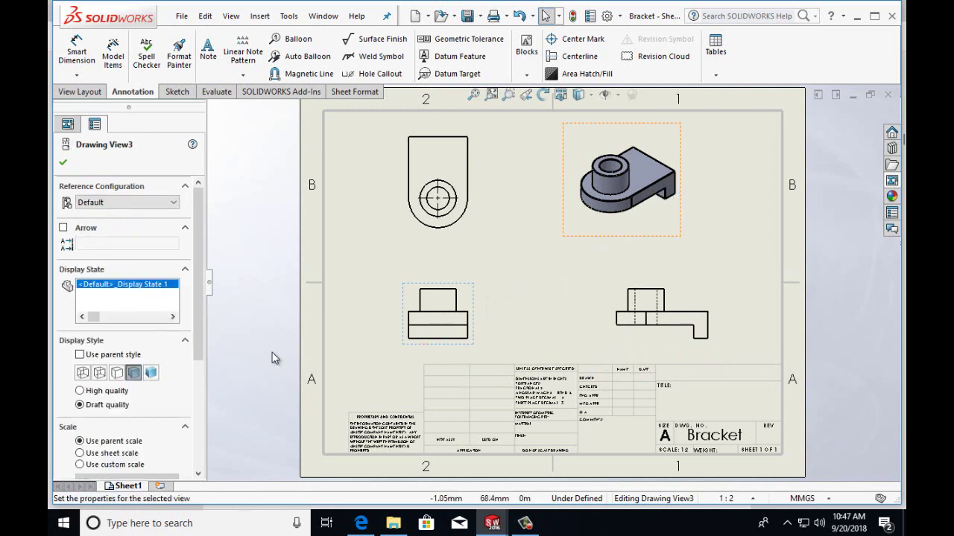
scroll(206, 349, "down", 5)
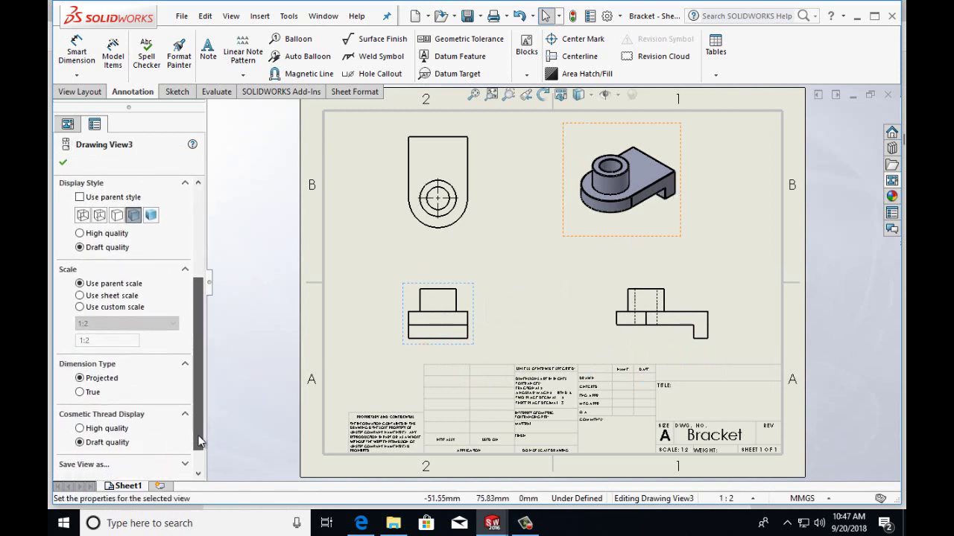
left_click(81, 294)
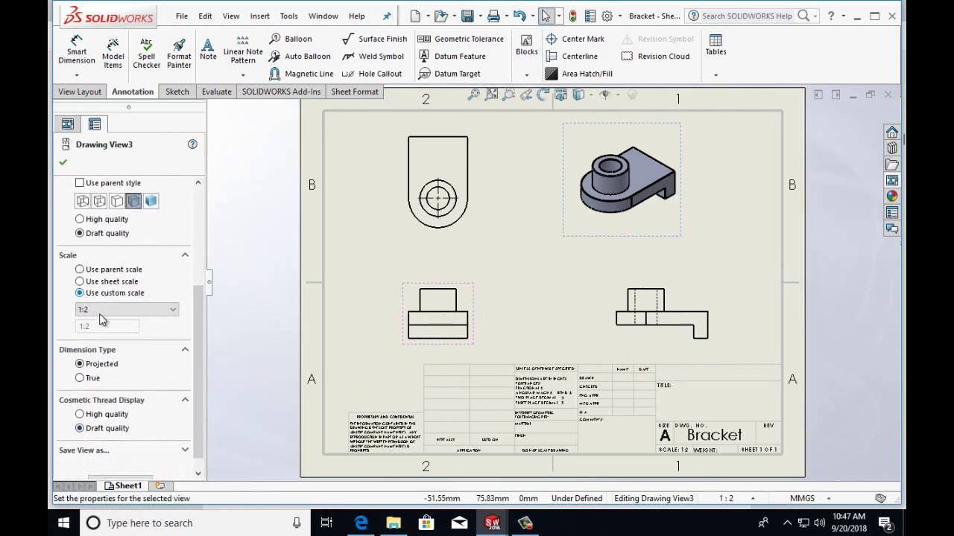
left_click(173, 309)
left_click(162, 322)
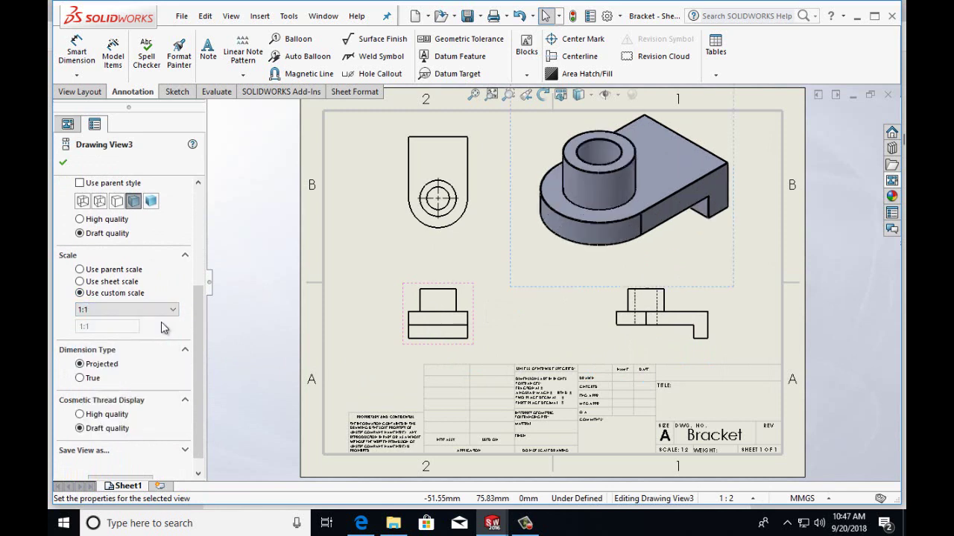
Set the shaded isometric view's custom scale to 2:3 and move the view closer to the sheet's right border.
left_click(174, 311)
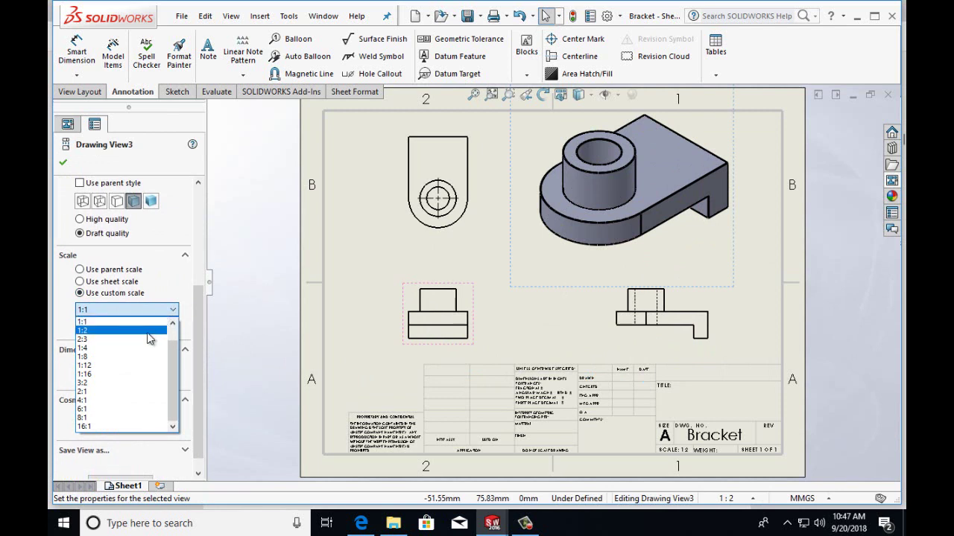
left_click(149, 339)
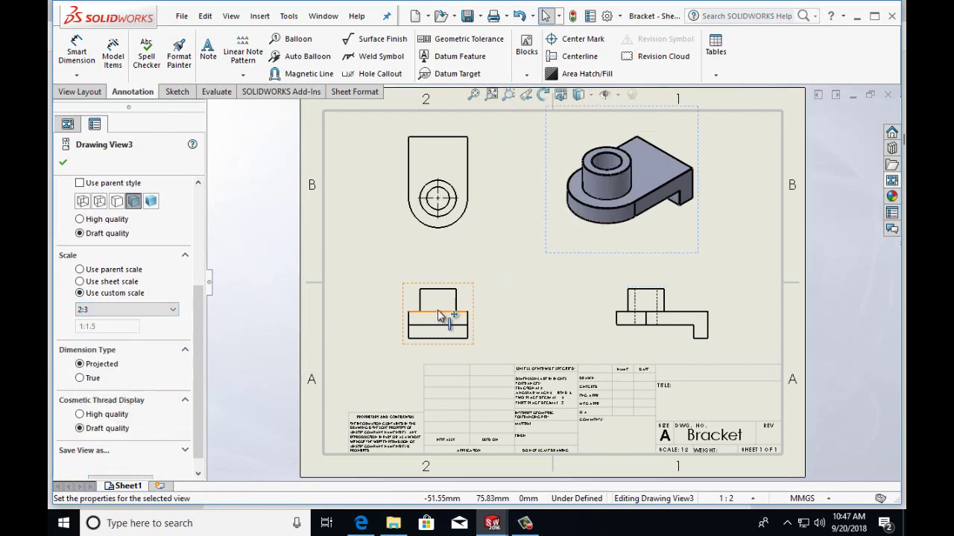
left_click(66, 163)
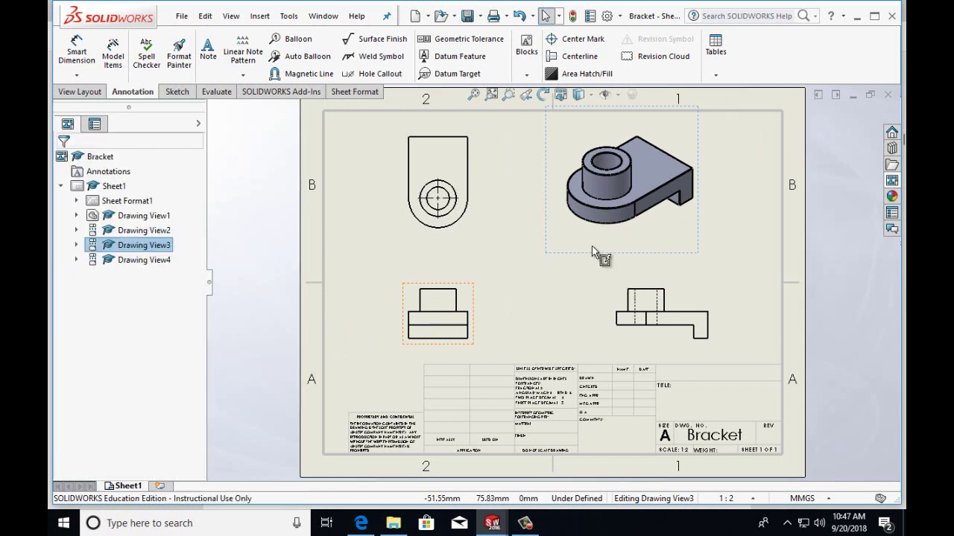
left_click_drag(599, 261, 633, 264)
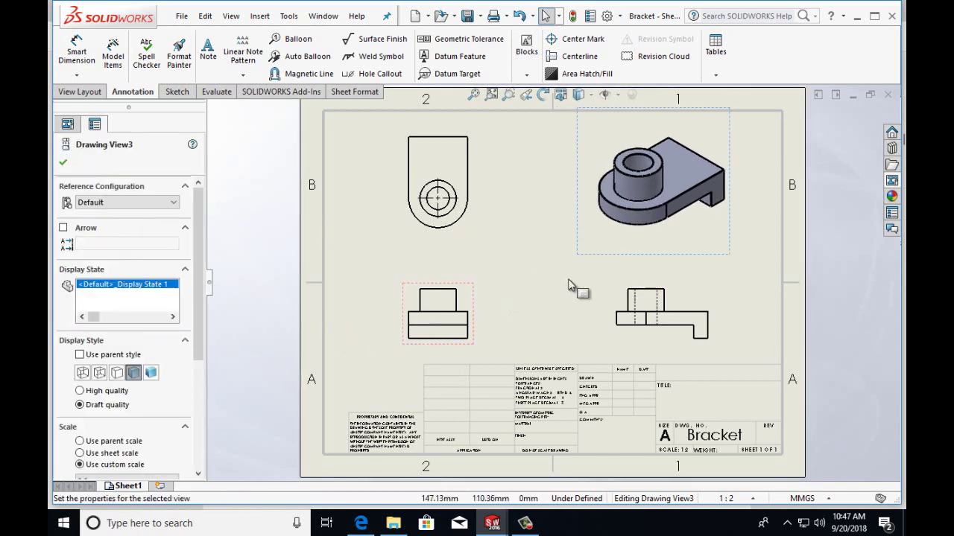
left_click(63, 162)
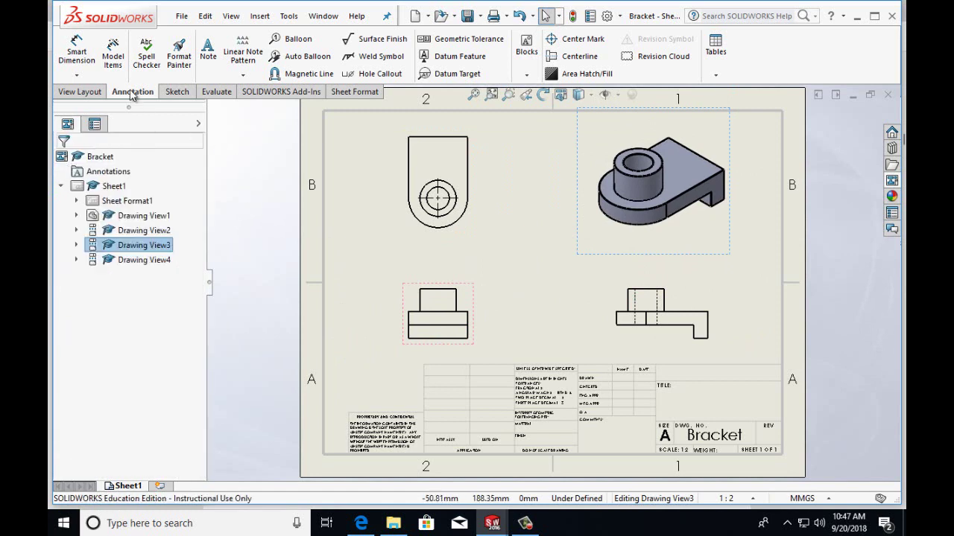
Add a note with the drafter's name in the empty title block cell above the TITLE field.
left_click(207, 50)
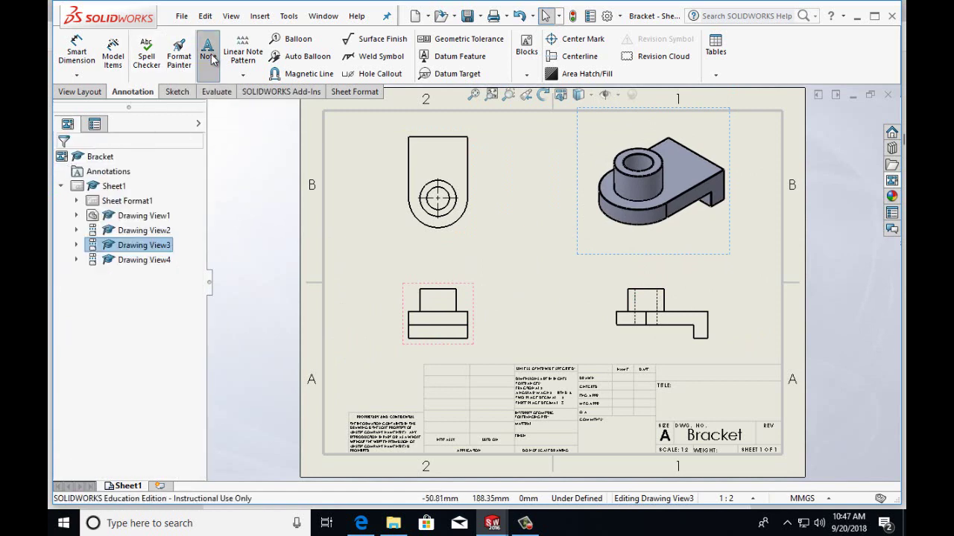
left_click(662, 378)
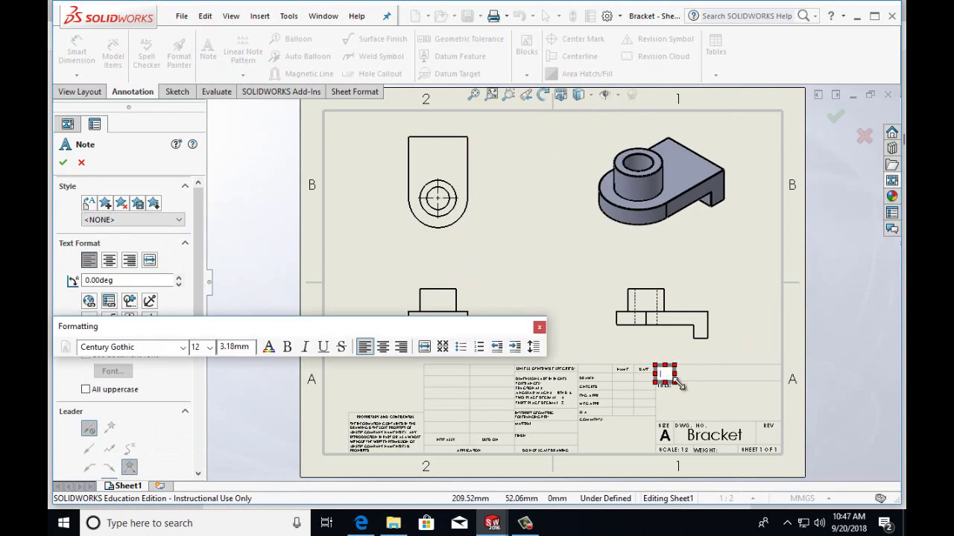
type("Mr. Noon")
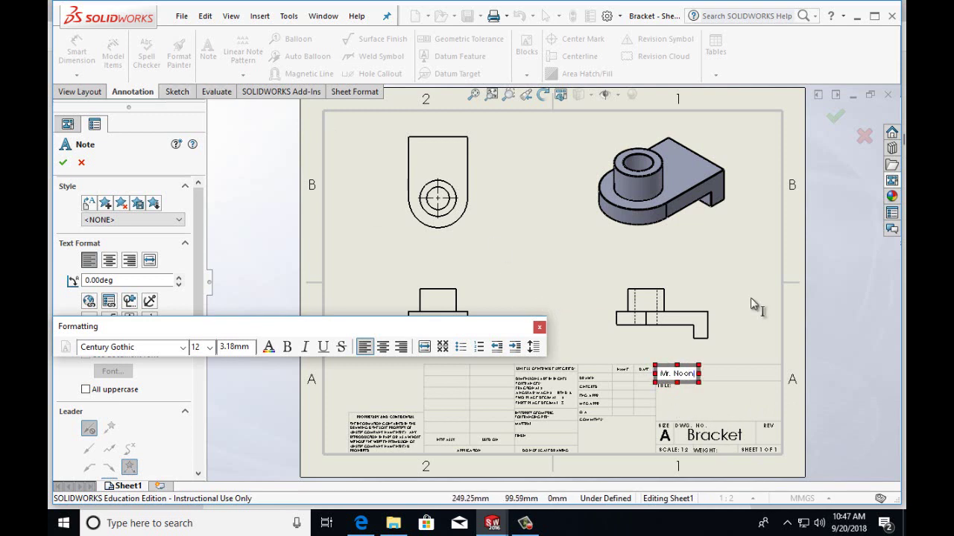
left_click(525, 523)
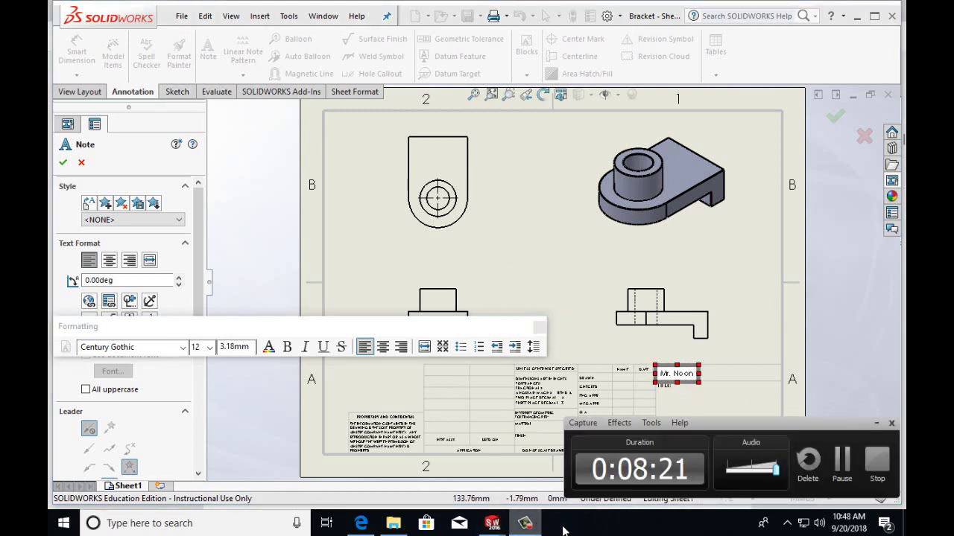